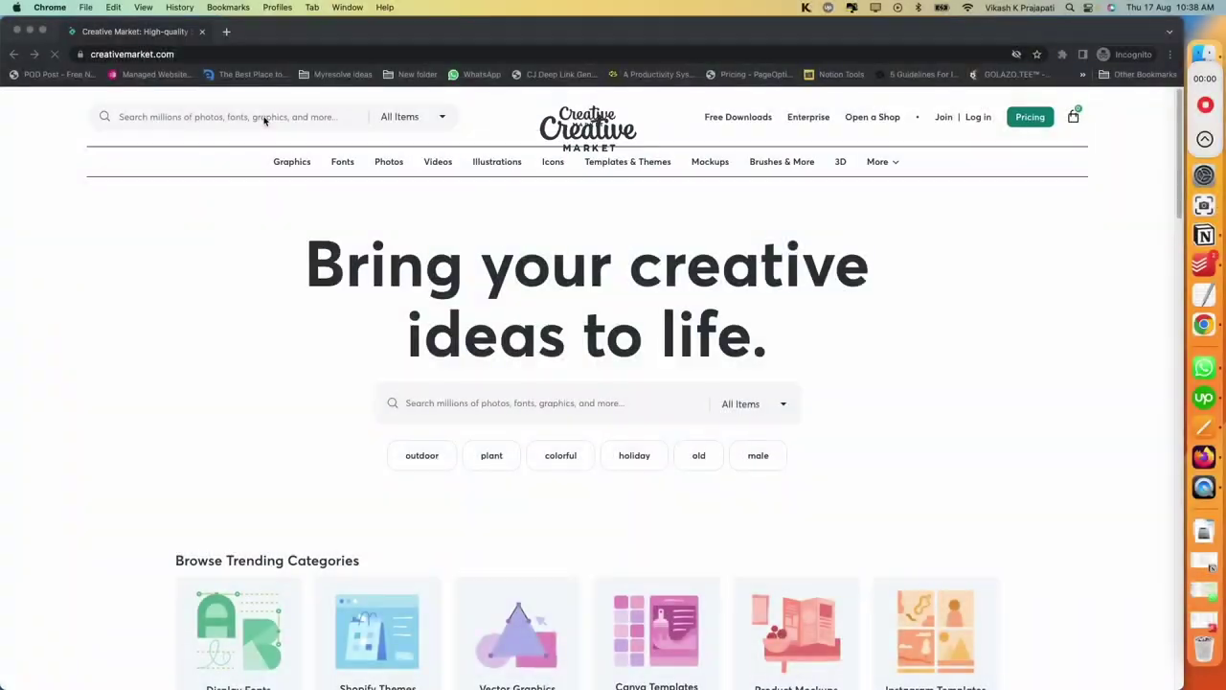
# Step: Search Creative Market for 'frame video mockup' and scroll through the matching listings
pyautogui.click(264, 117)
pyautogui.write('fr')
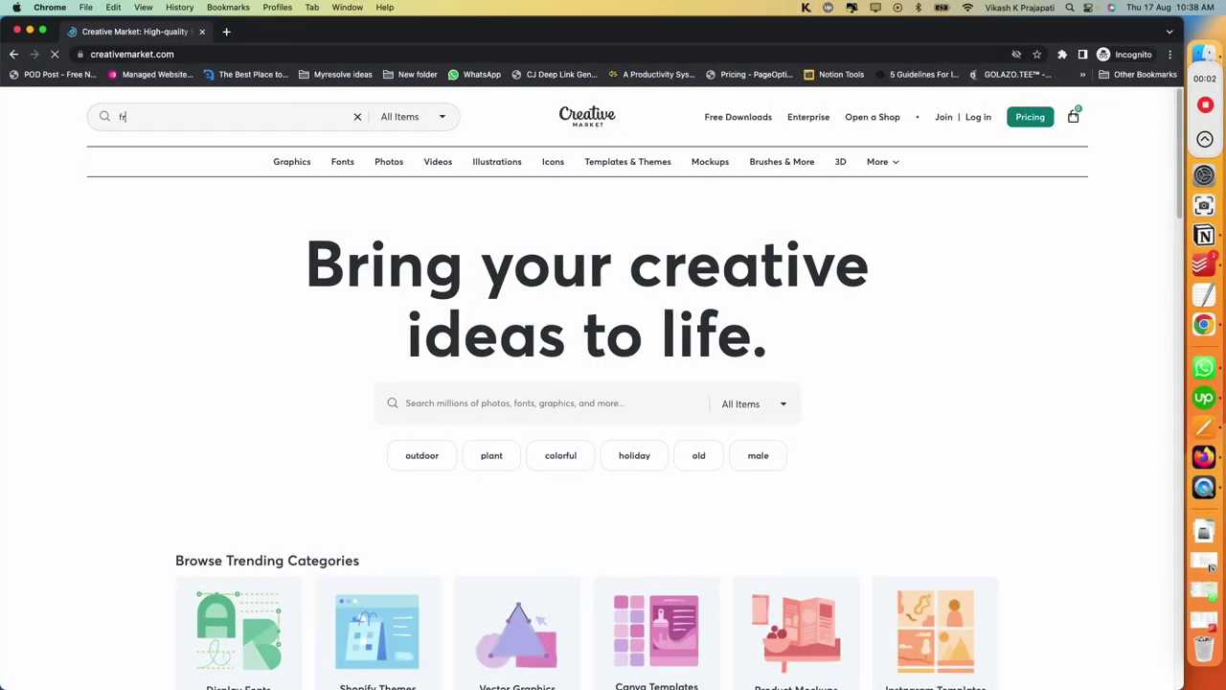
pyautogui.write('ame video moc')
pyautogui.scroll(-3, 1087, 502)
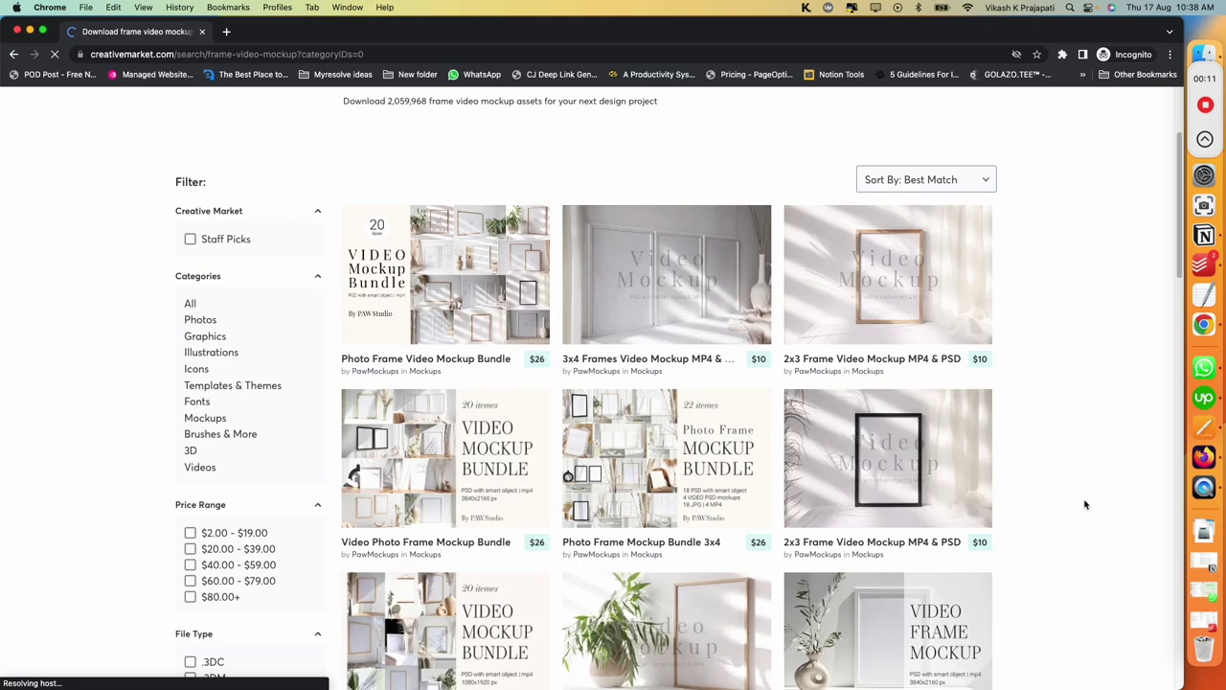
pyautogui.scroll(-5, 1086, 505)
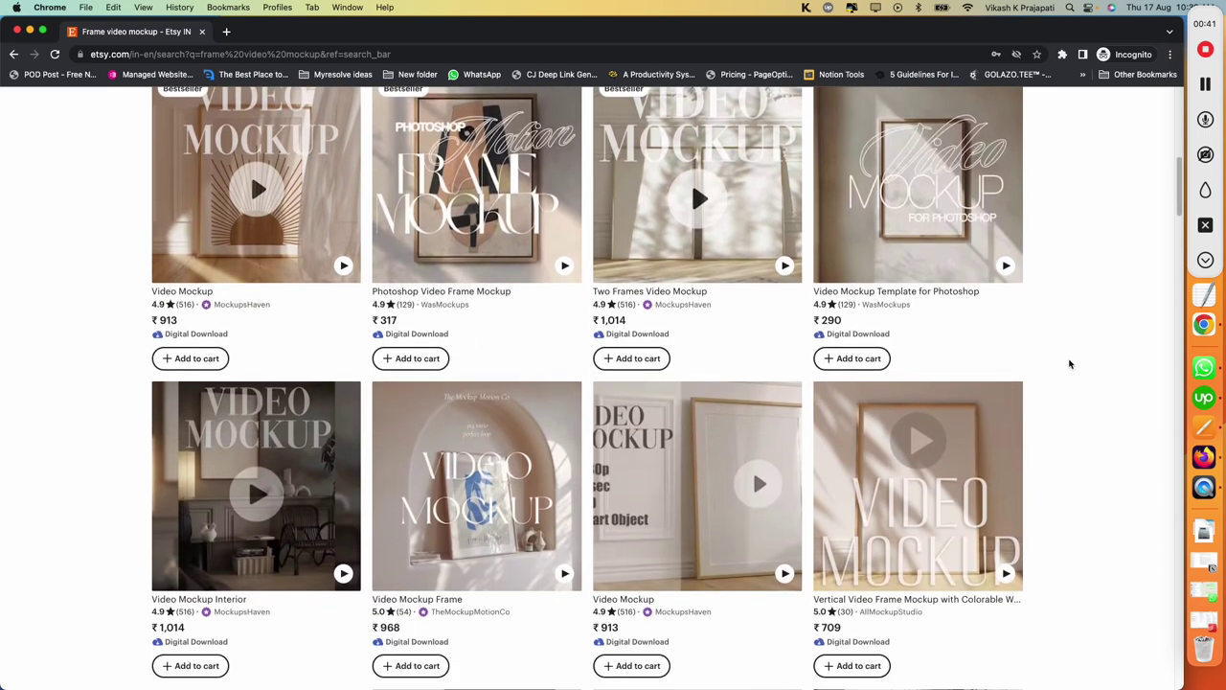
pyautogui.scroll(-1, 1070, 364)
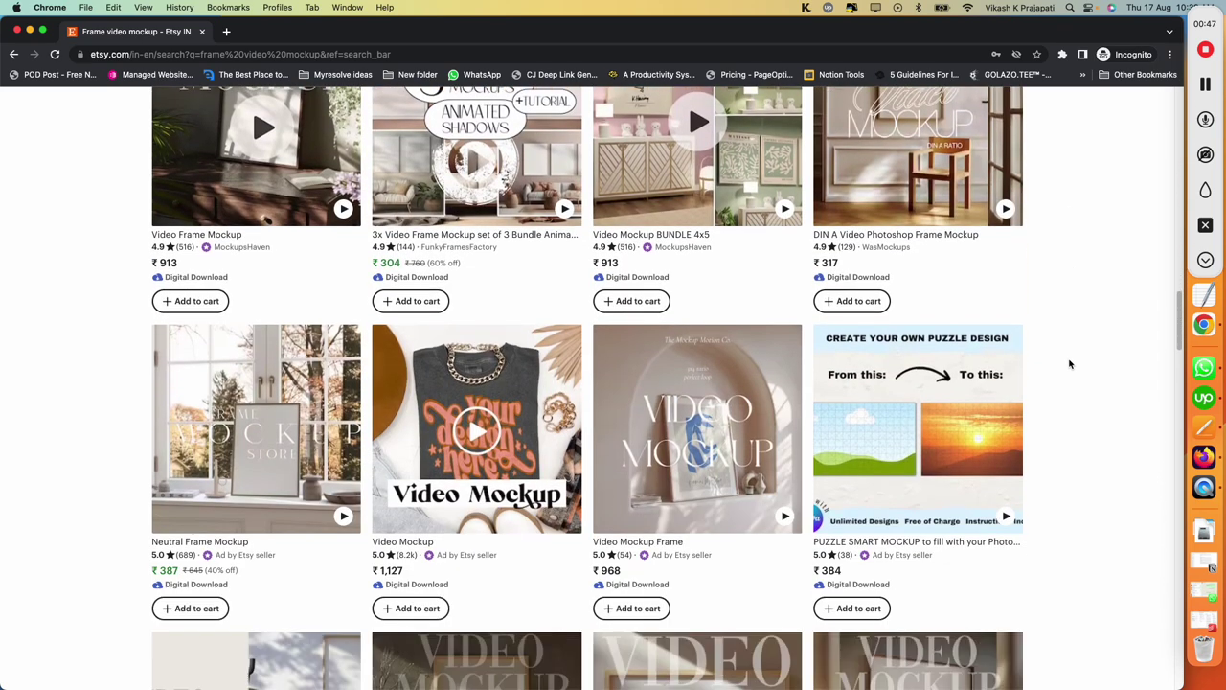
# Step: Browse the Etsy results, open the Three Frames Video Mockup listing and visit the MockupsHaven shop
pyautogui.scroll(3, 1070, 364)
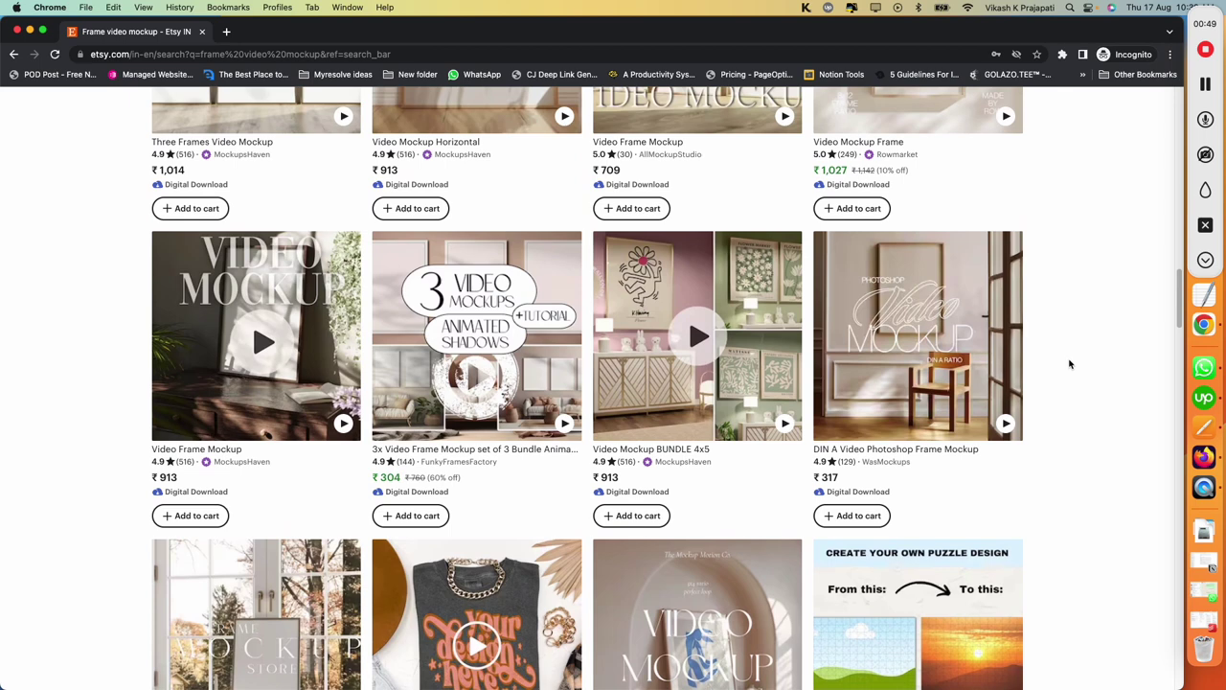
pyautogui.scroll(2, 1070, 364)
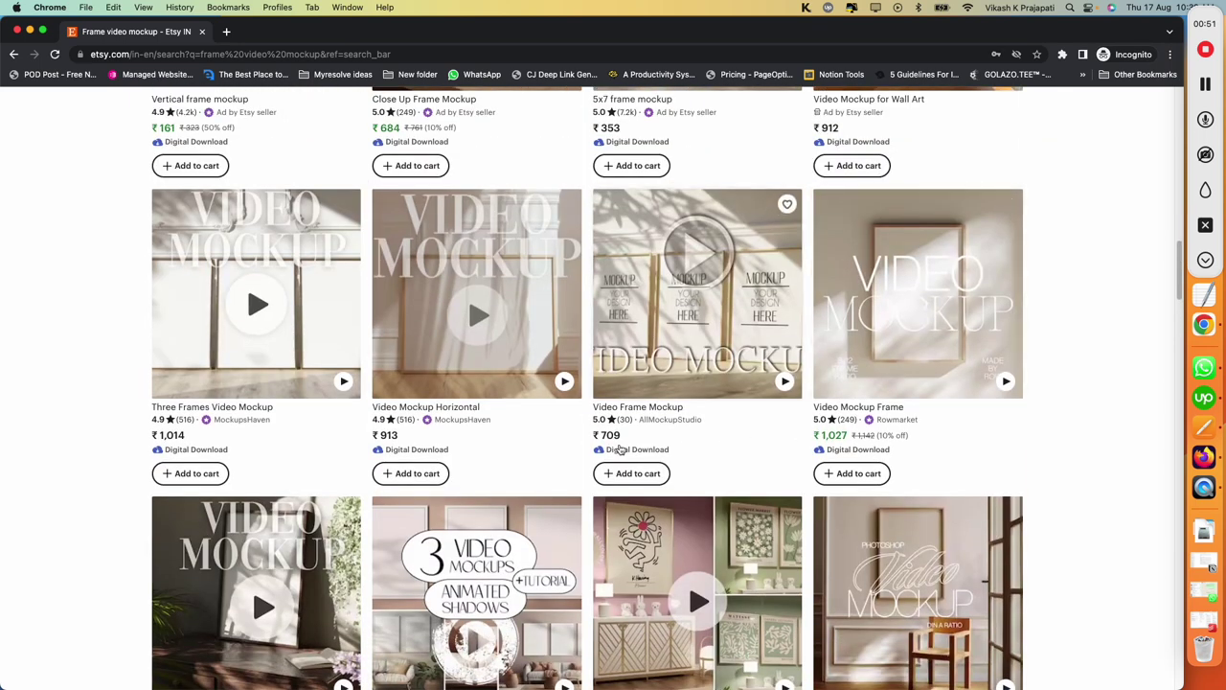
pyautogui.click(312, 458)
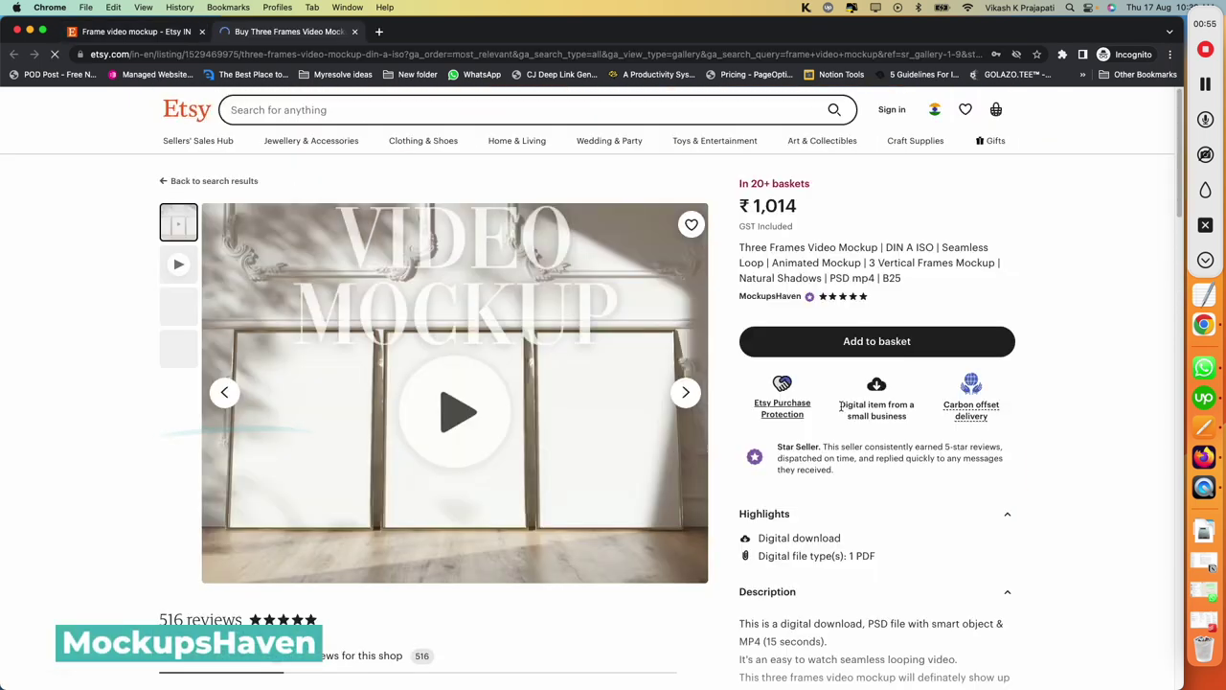
pyautogui.scroll(-8, 841, 407)
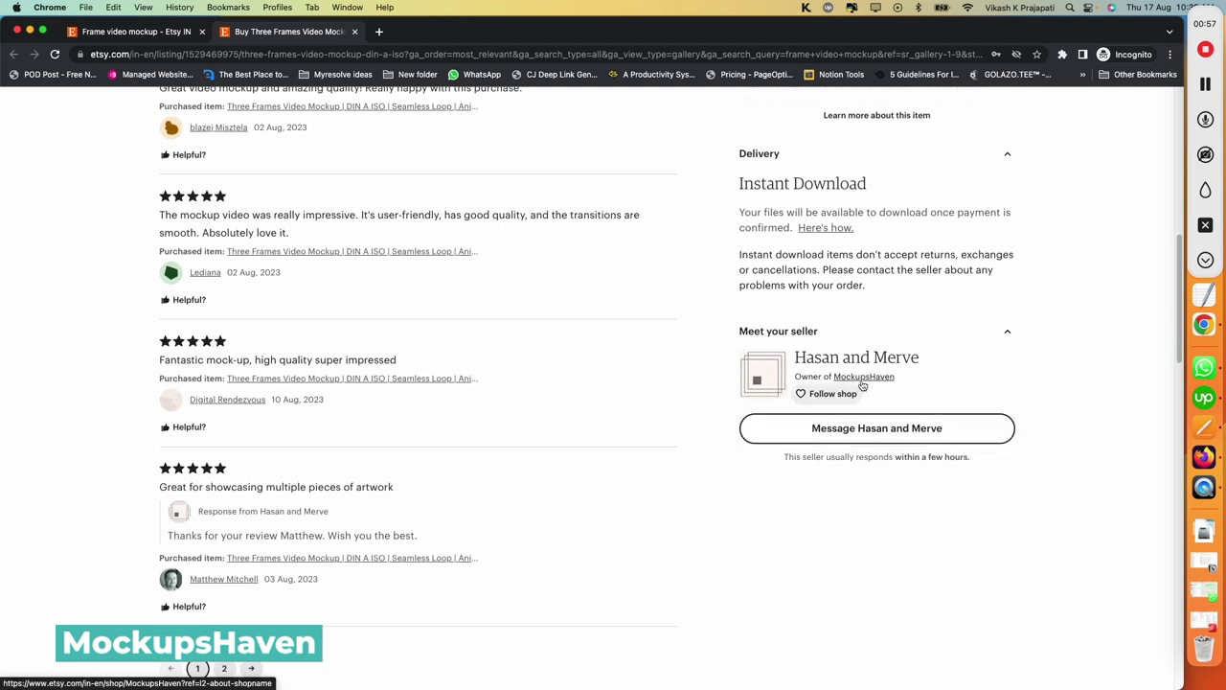
pyautogui.click(862, 380)
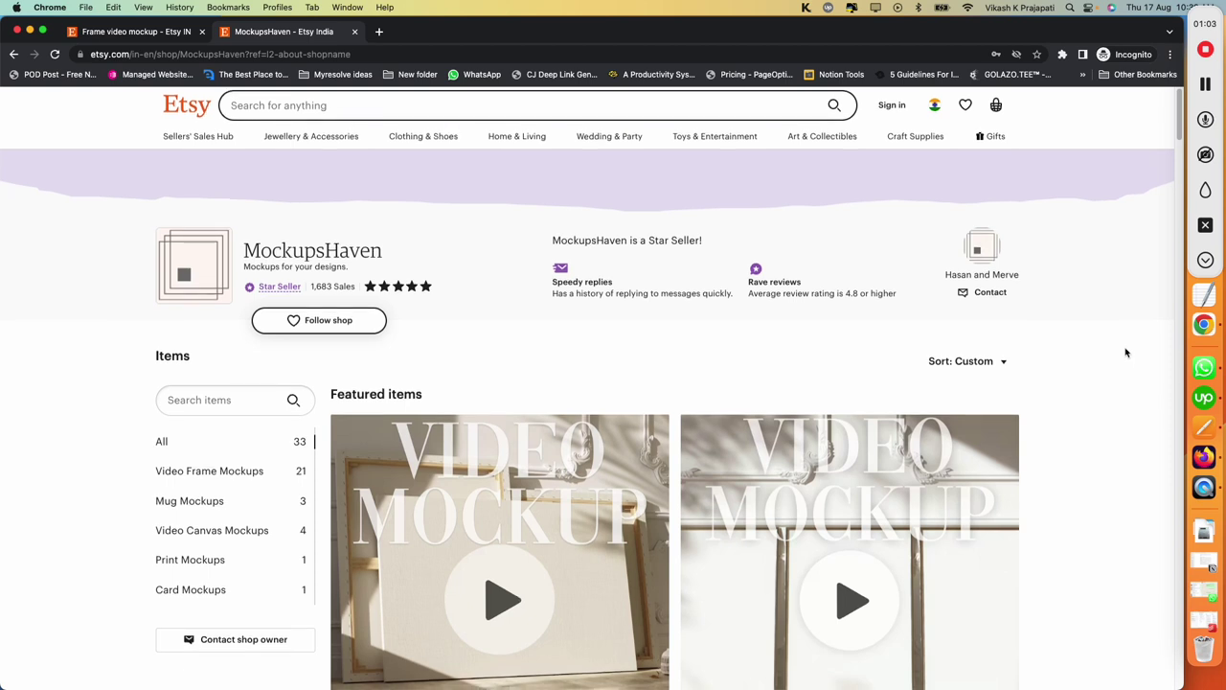
pyautogui.scroll(-1, 1123, 351)
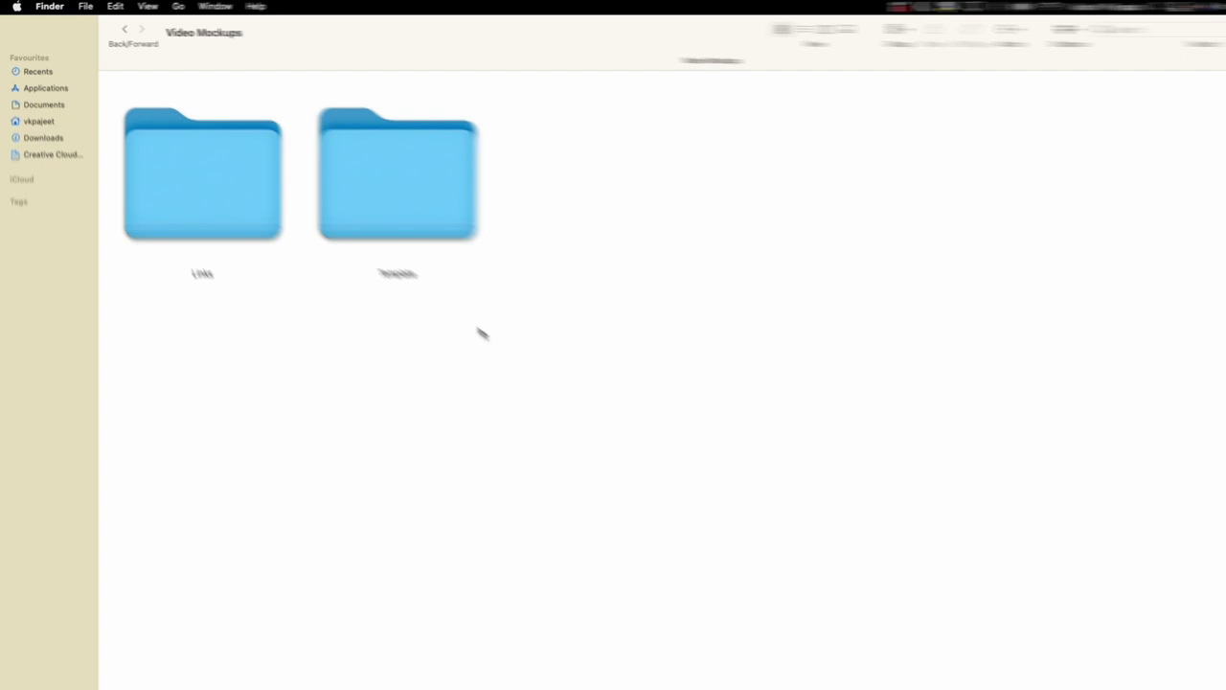
# Step: Check MockupB08.psd in Template and the B08.mov and CurtainVid.mov clips in Links, ending in Template
pyautogui.doubleClick(514, 253)
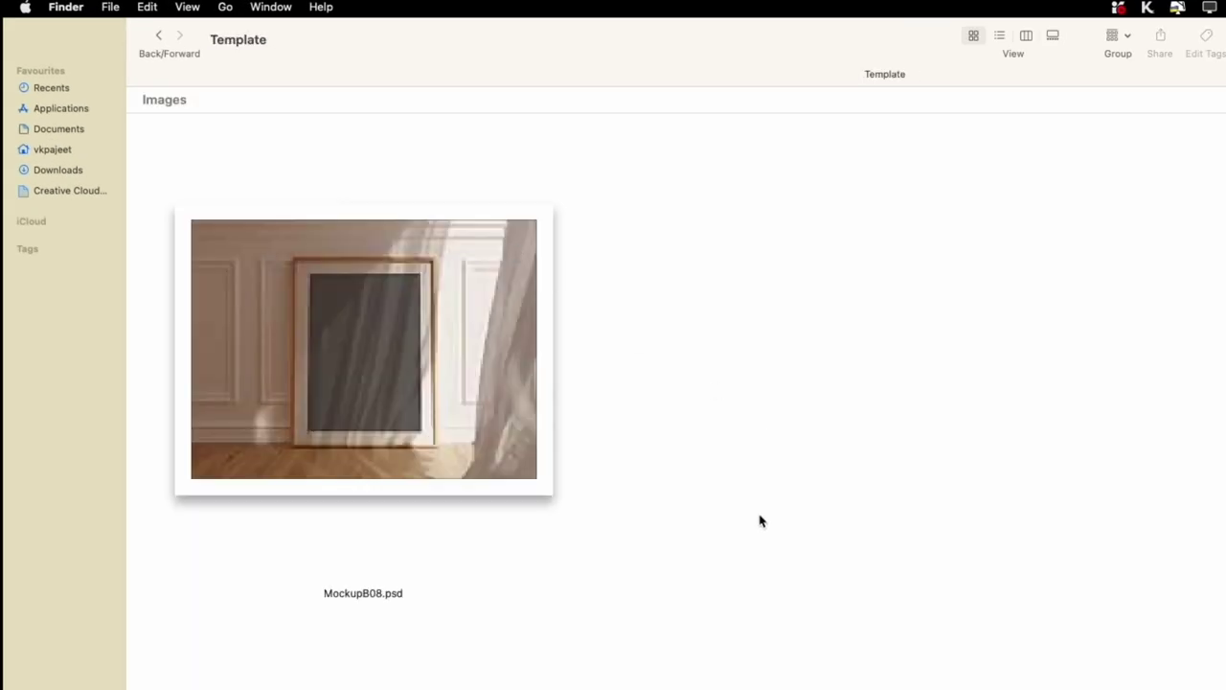
pyautogui.click(405, 362)
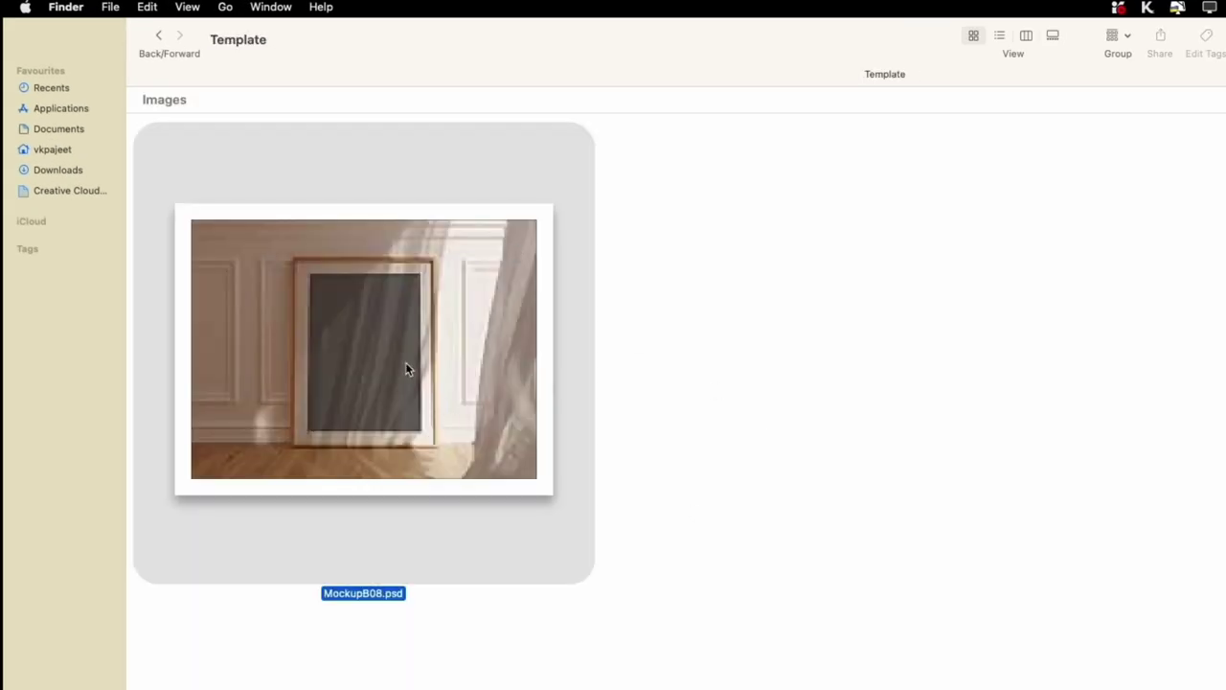
pyautogui.click(752, 361)
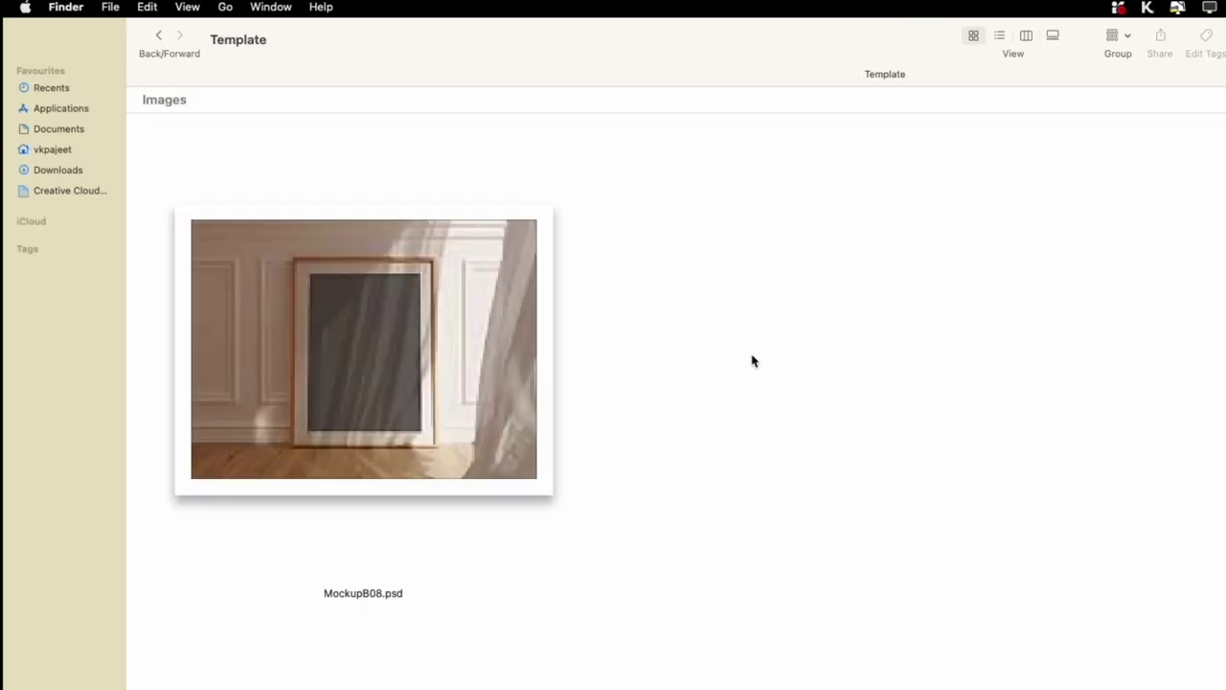
pyautogui.click(159, 35)
pyautogui.doubleClick(239, 227)
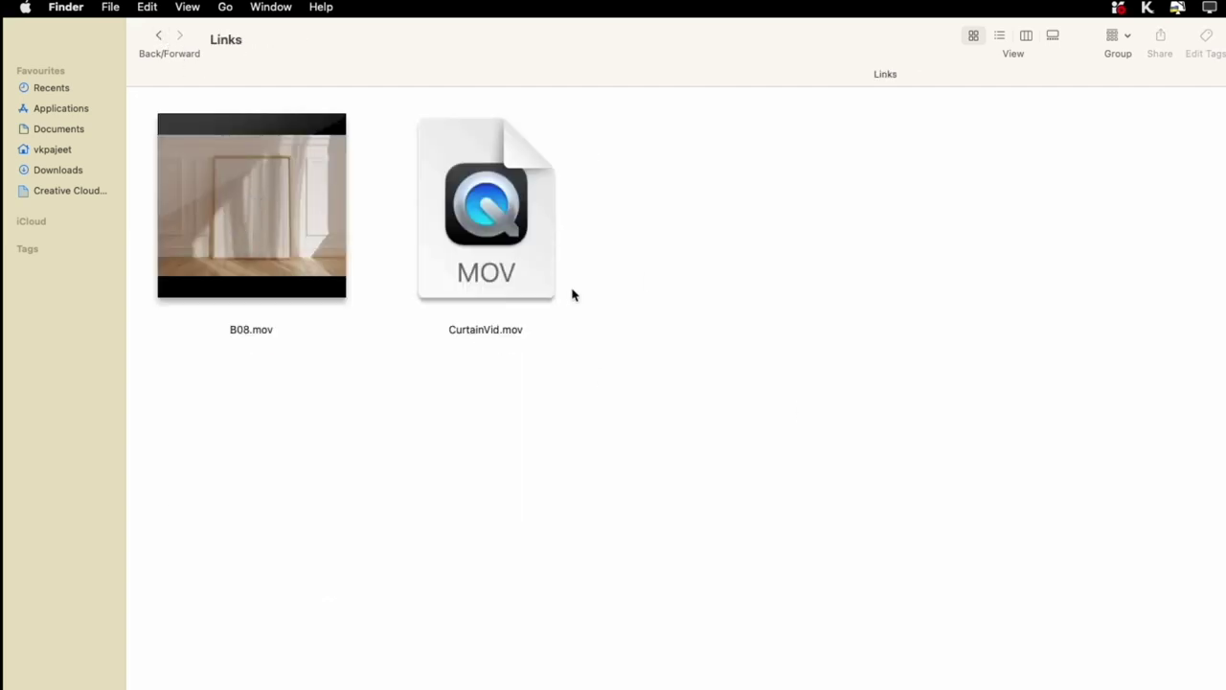
pyautogui.click(159, 36)
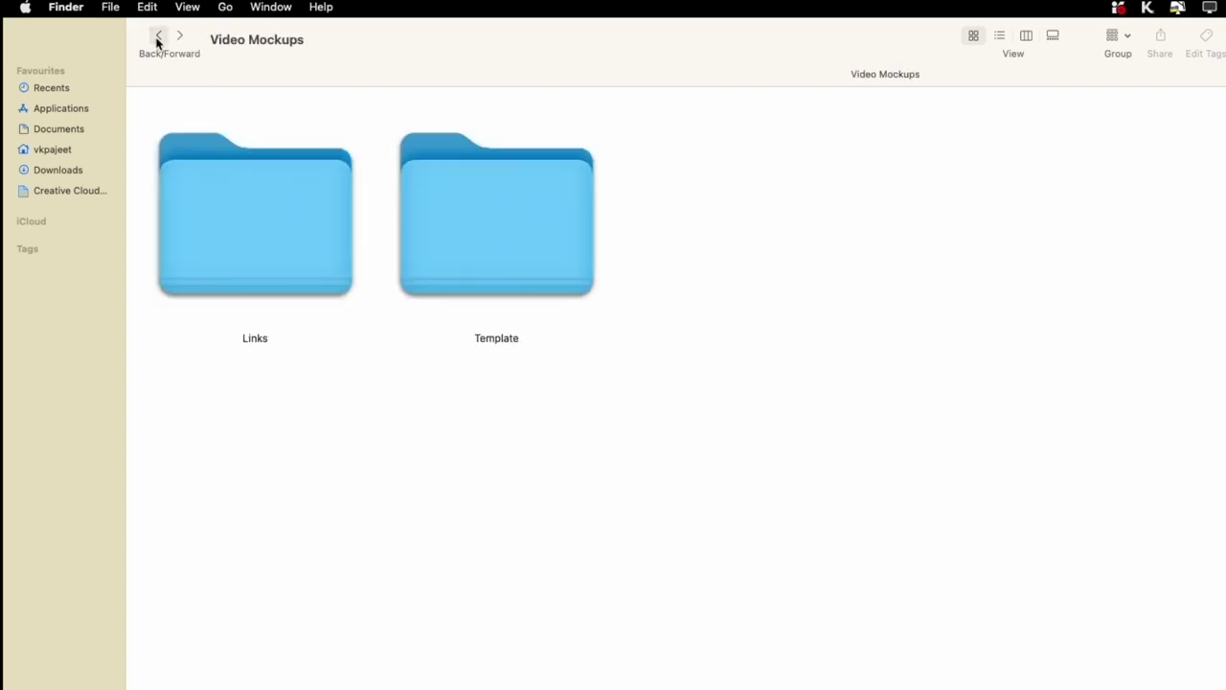
pyautogui.click(278, 214)
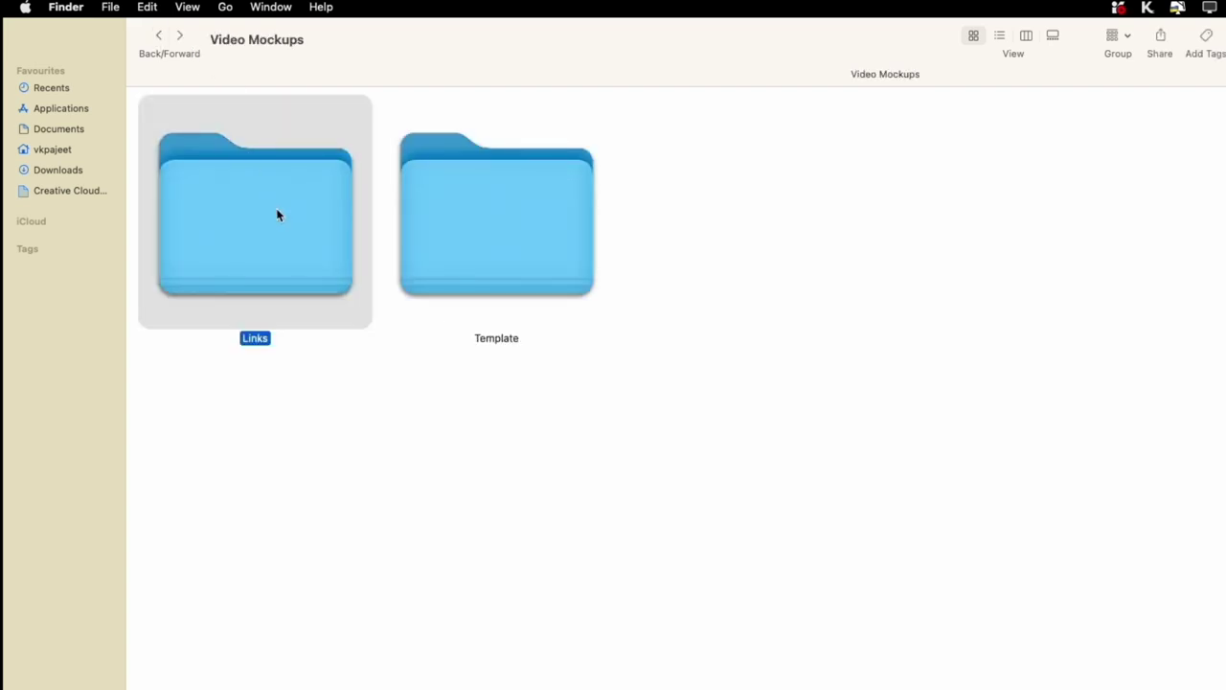
pyautogui.doubleClick(537, 228)
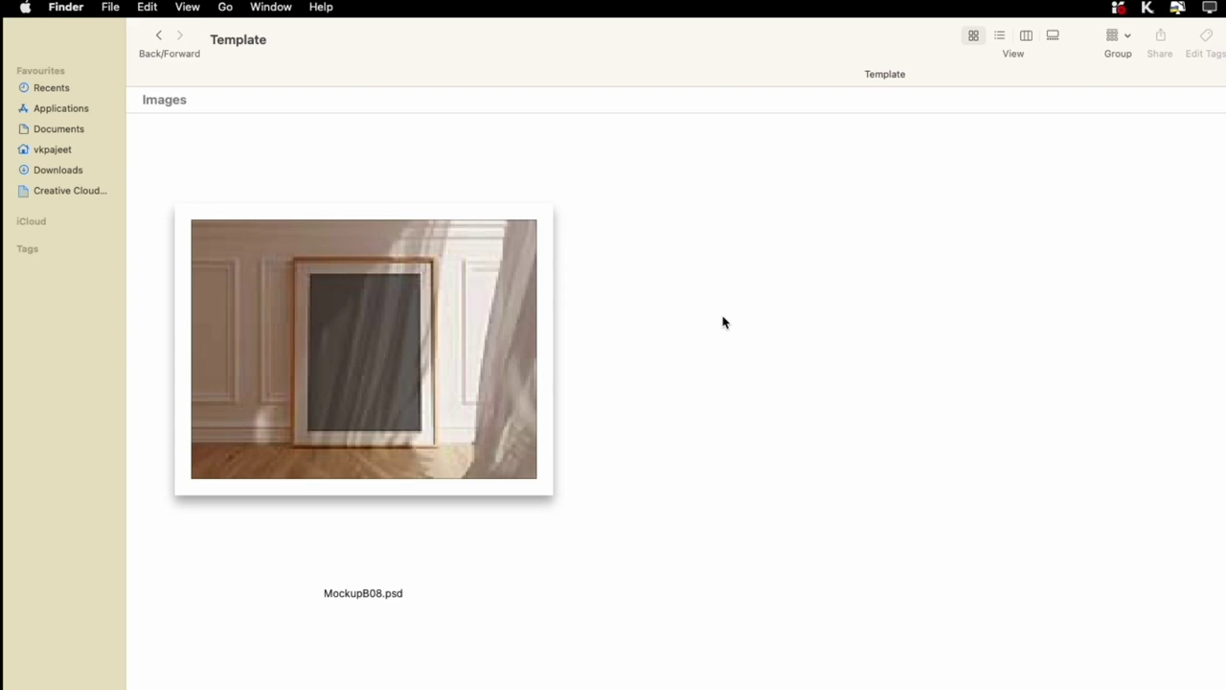
# Step: Open MockupB08.psd in Photoshop and relink its missing video to CurtainVid.mov
pyautogui.rightClick(350, 320)
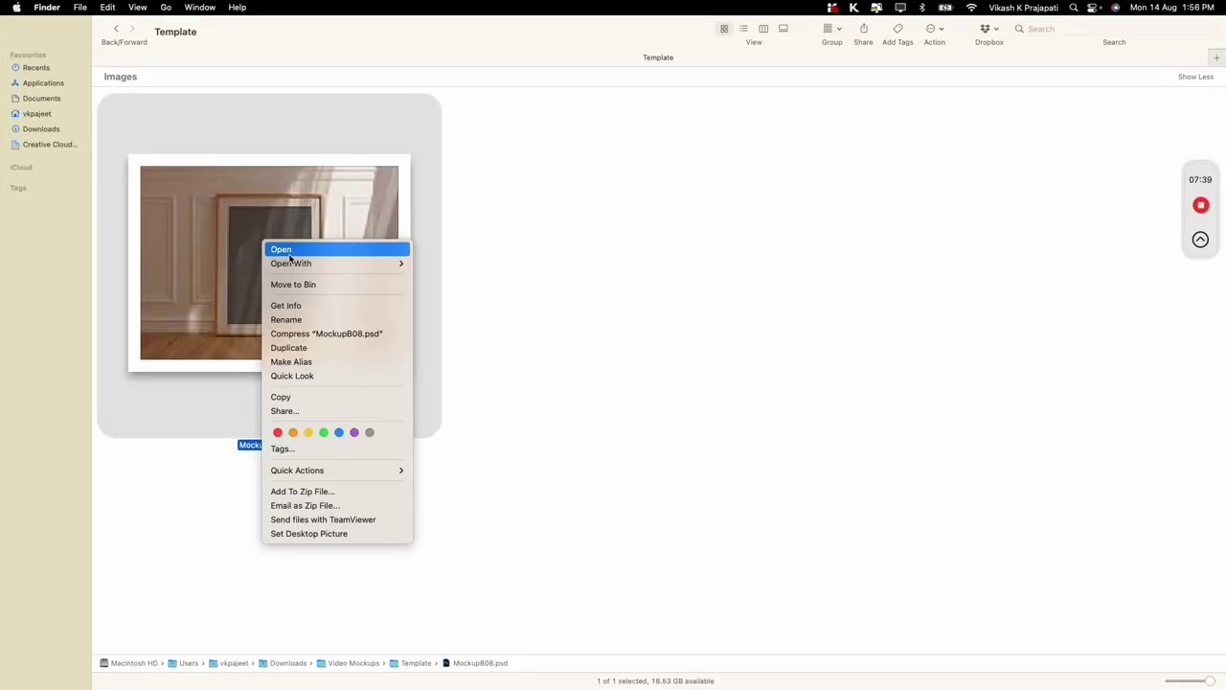
pyautogui.click(388, 337)
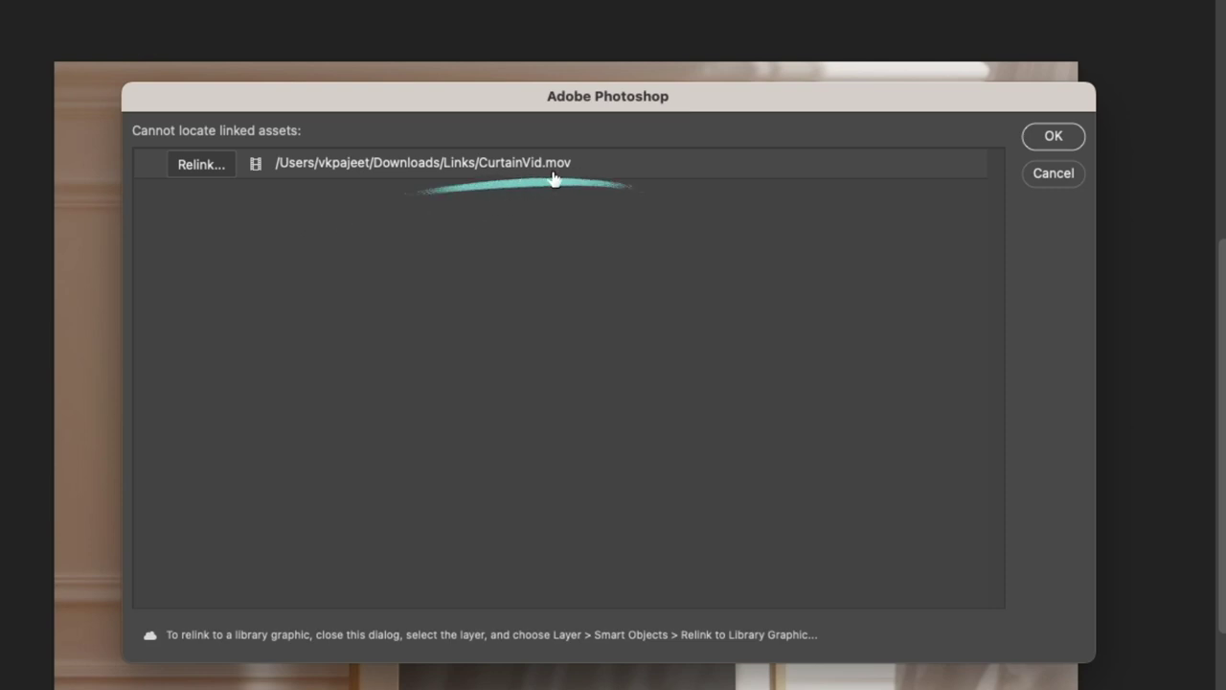
pyautogui.click(199, 169)
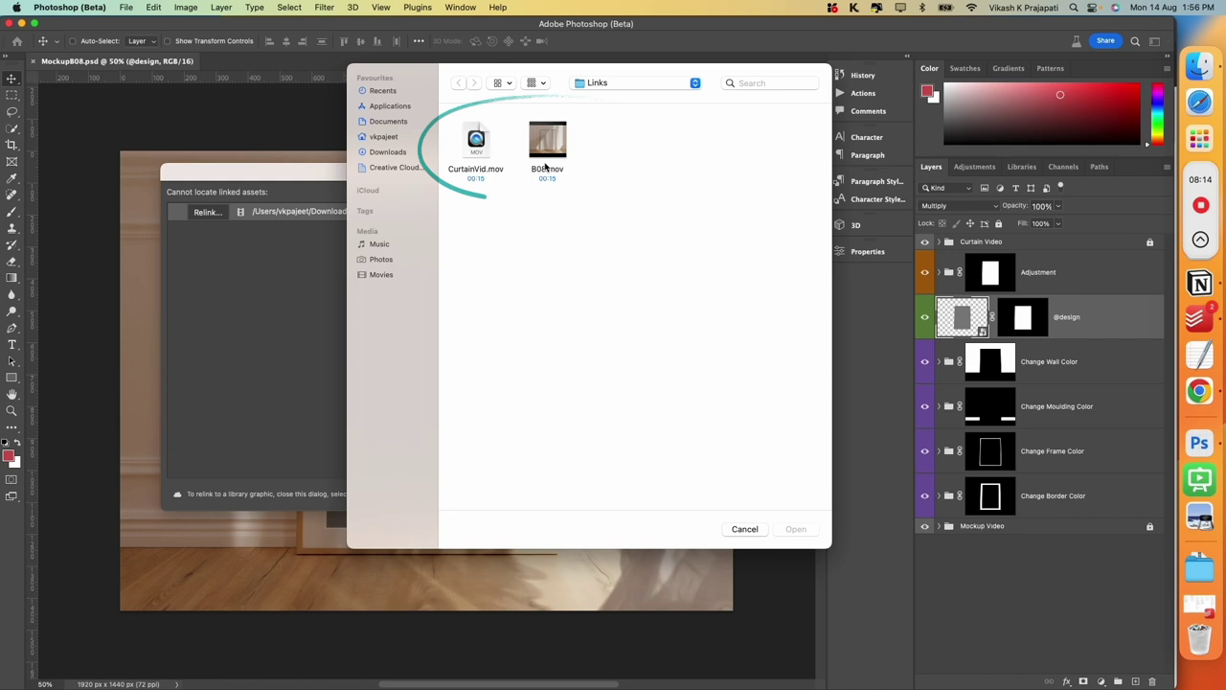
pyautogui.moveTo(532, 155)
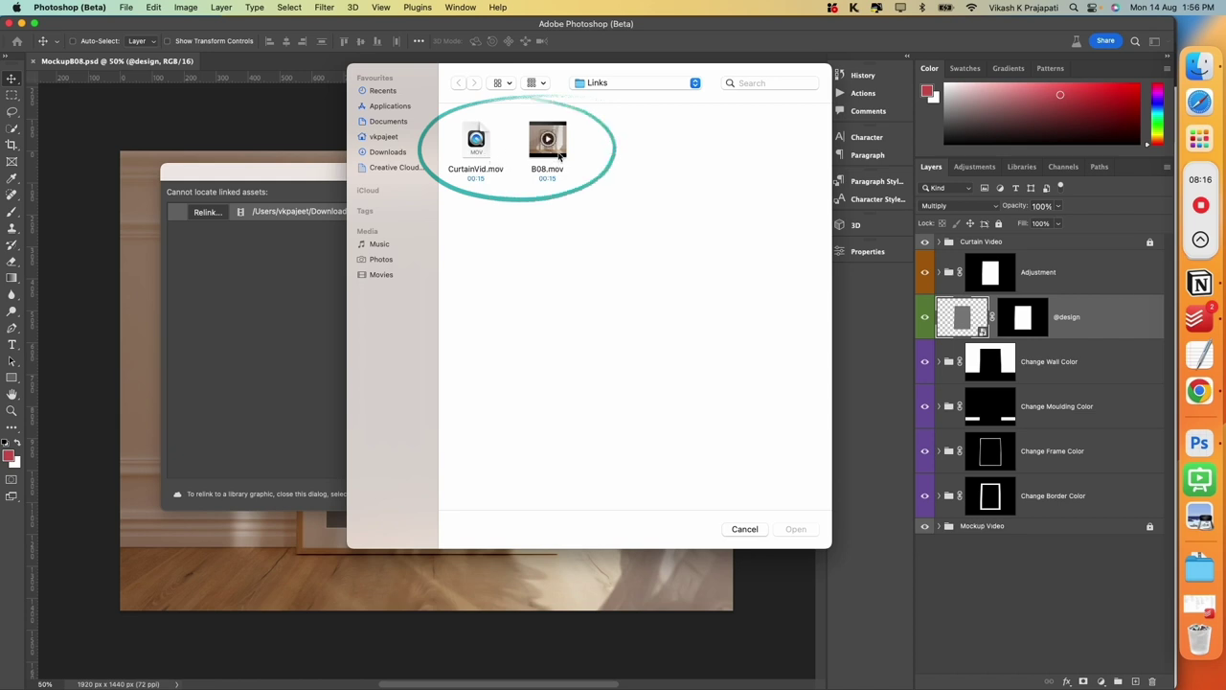
pyautogui.click(478, 153)
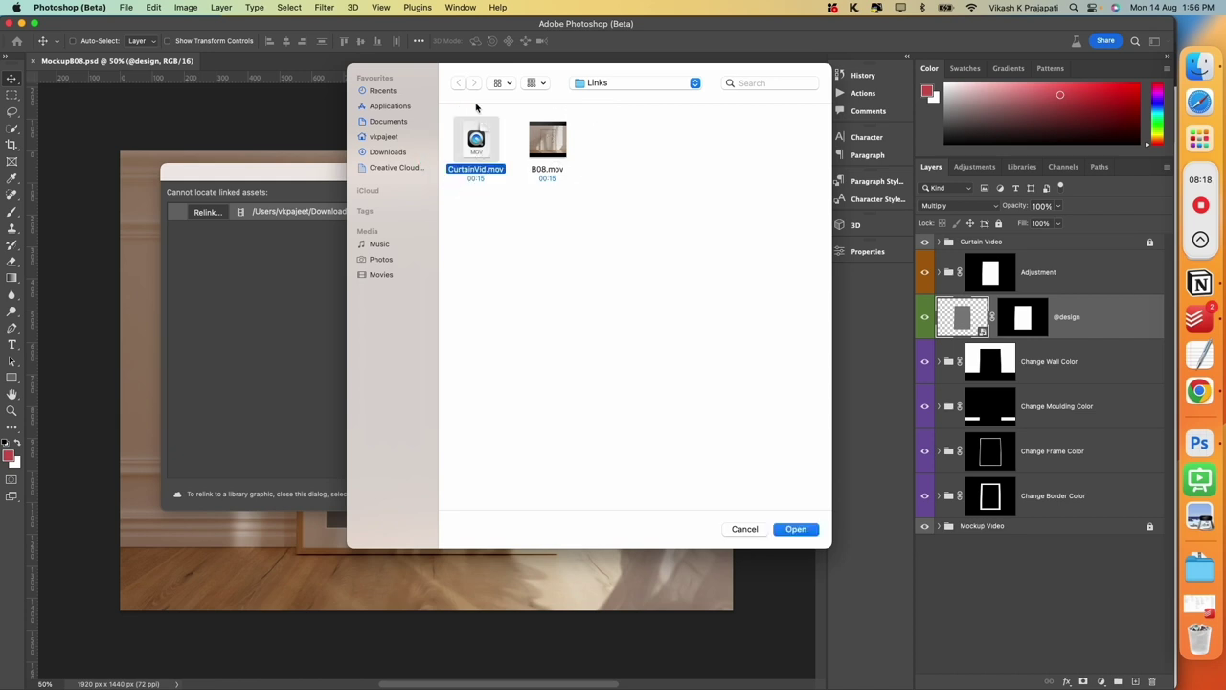
pyautogui.click(793, 529)
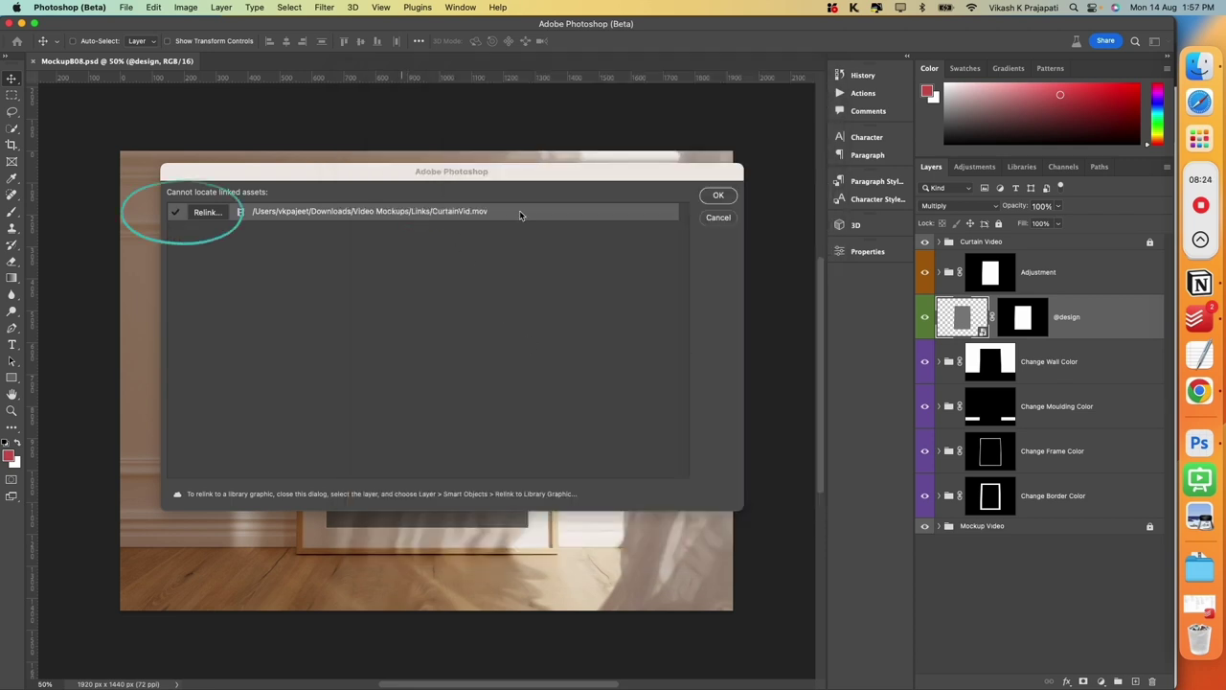
pyautogui.click(716, 196)
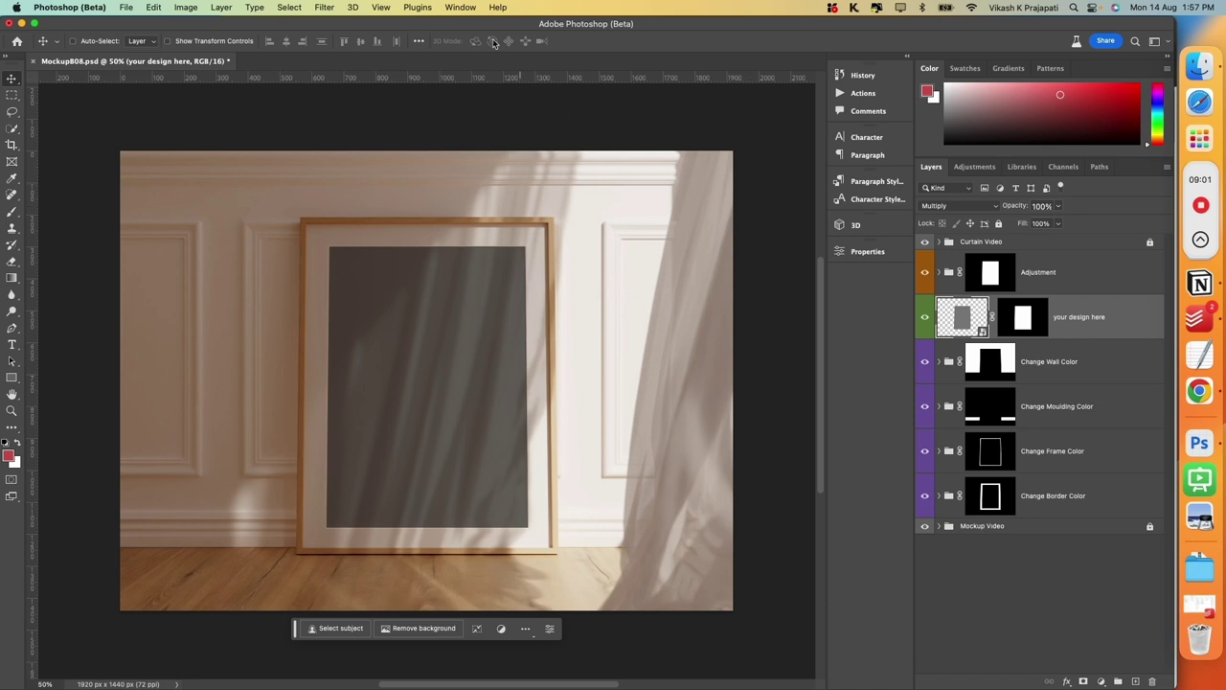
# Step: Show the Timeline panel, rewind to frame 0, play the curtain animation and stop it
pyautogui.click(465, 10)
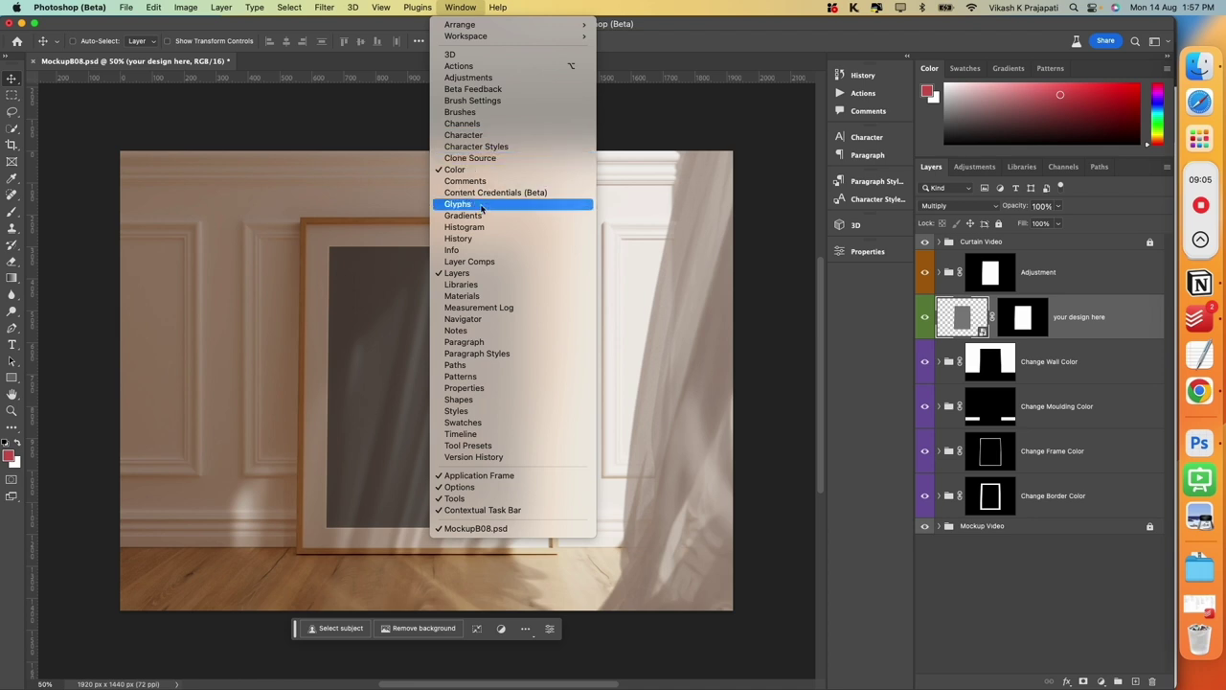
pyautogui.click(519, 434)
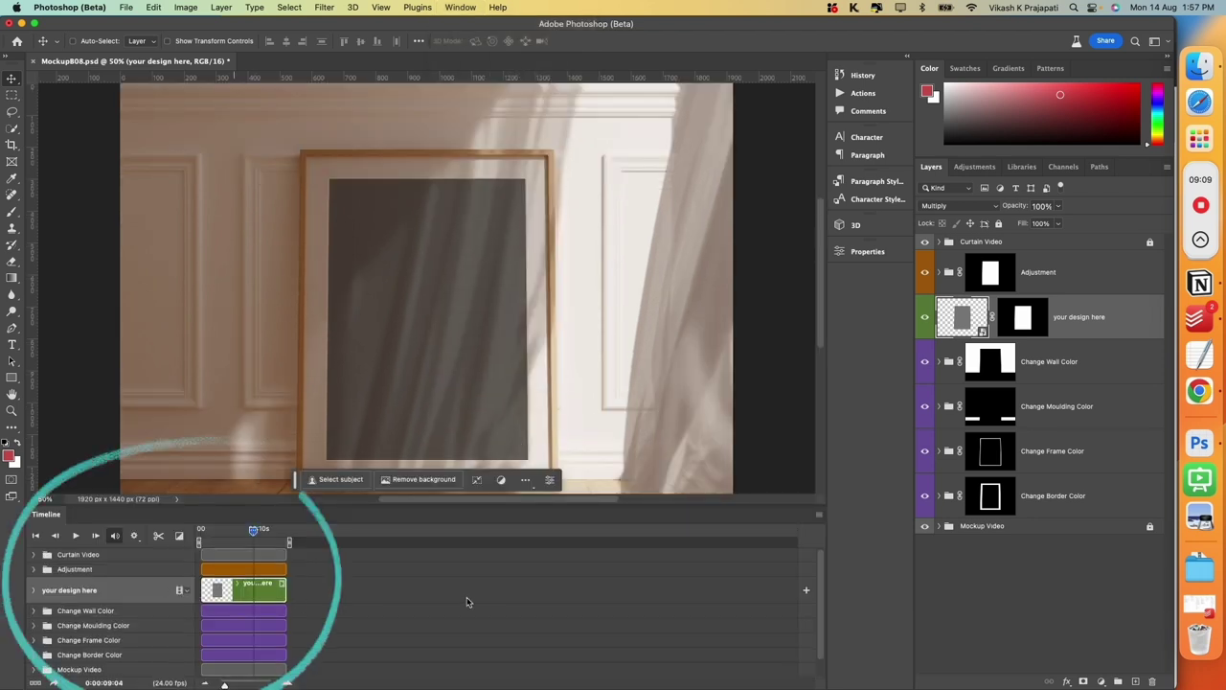
pyautogui.scroll(-2, 485, 366)
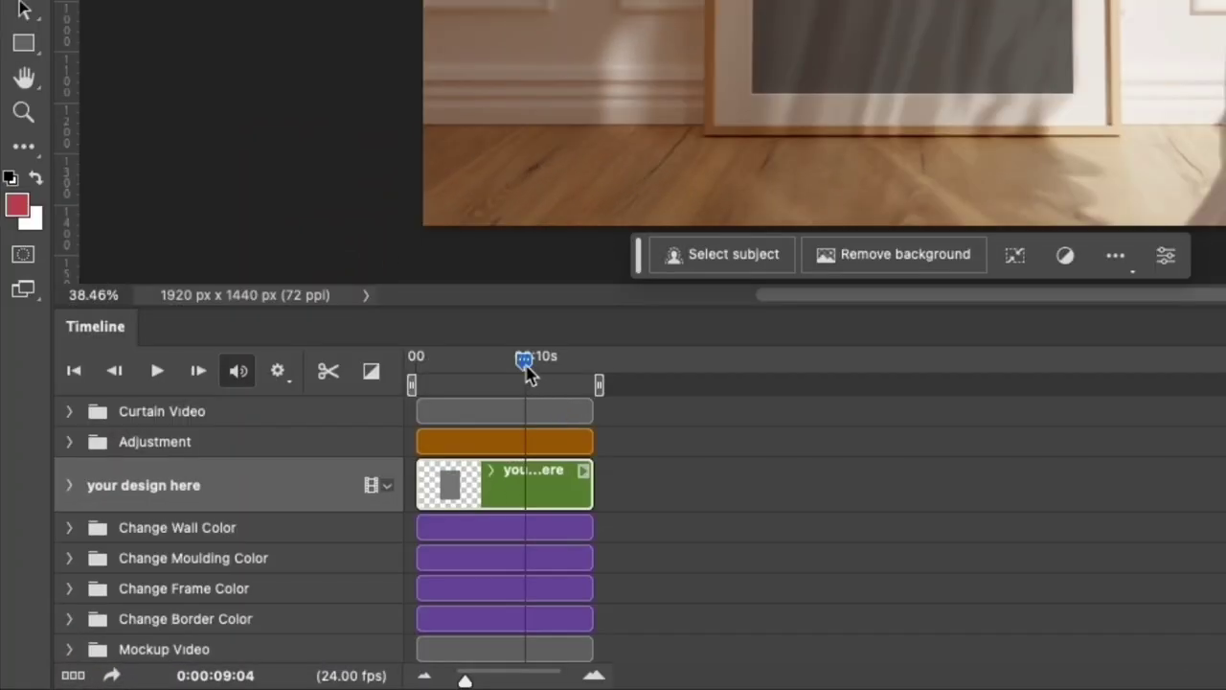
pyautogui.moveTo(526, 370); pyautogui.dragTo(367, 378)
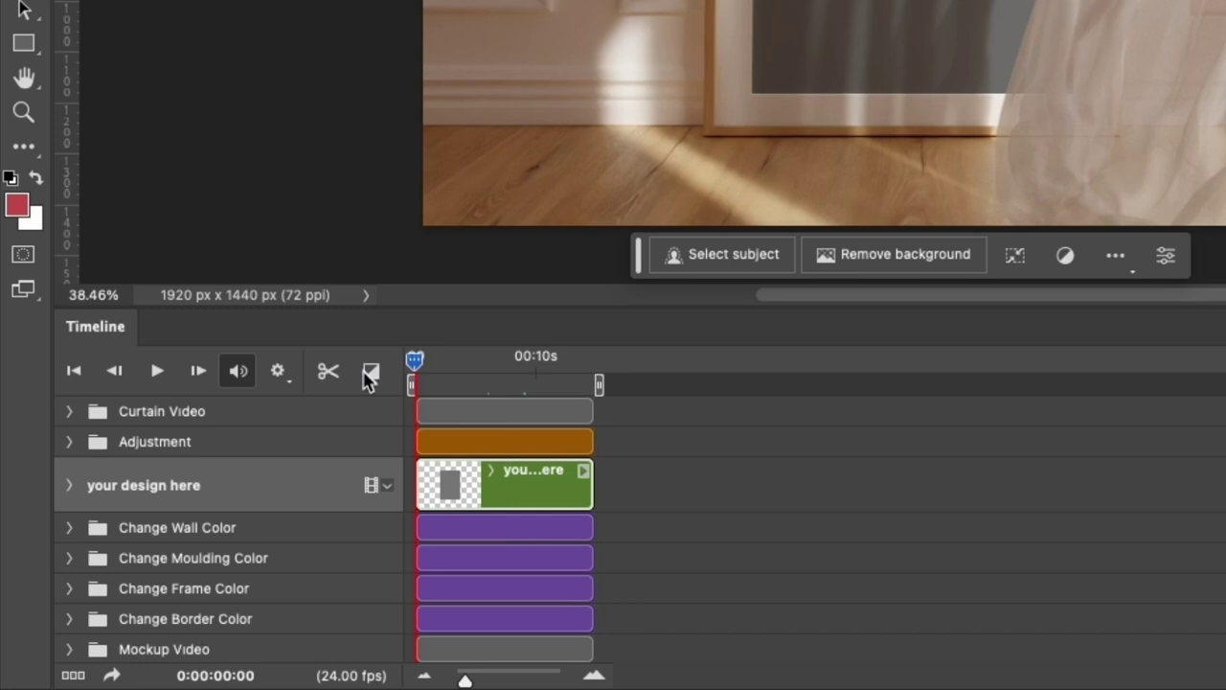
pyautogui.click(157, 374)
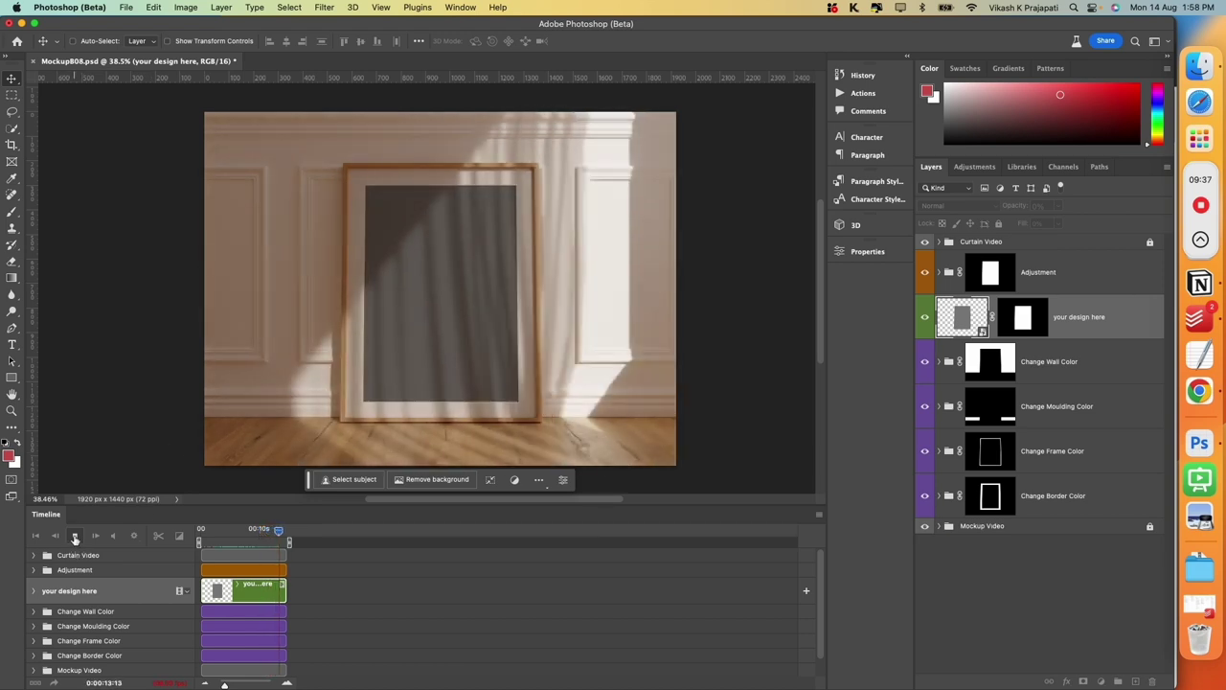
pyautogui.click(75, 538)
pyautogui.click(77, 555)
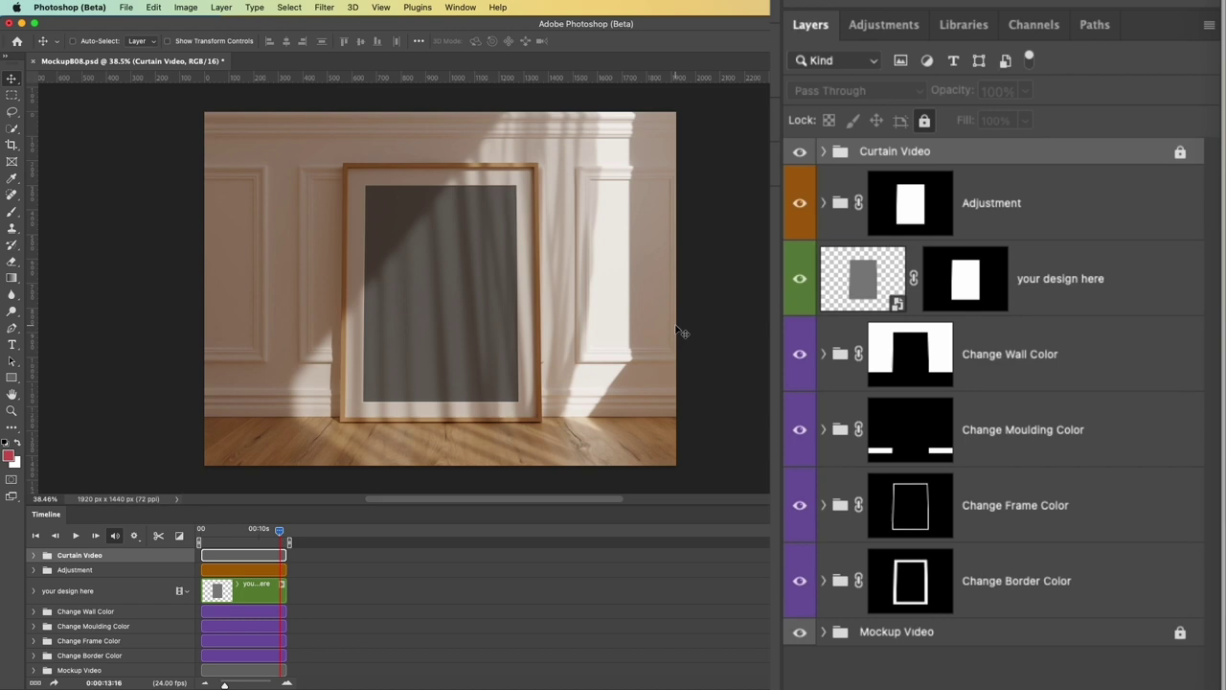
# Step: Set the Adjustment group's Darken (Use Opacity) layer to 38% opacity, then select 'your design here'
pyautogui.click(1176, 153)
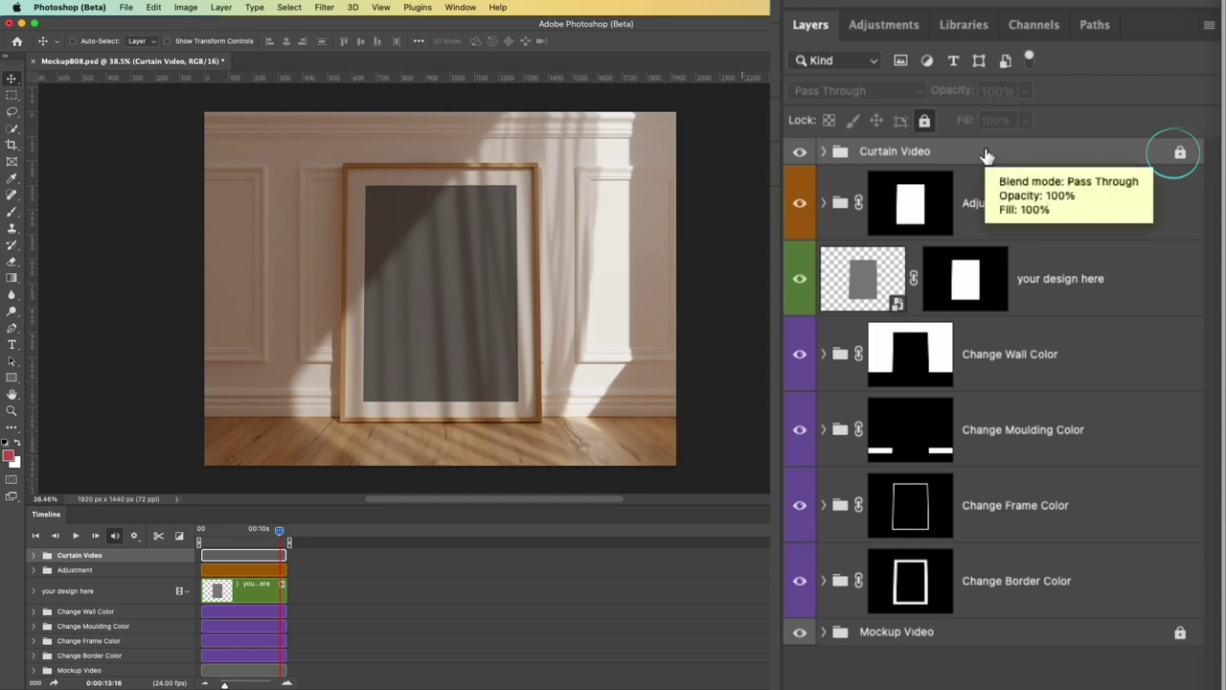
pyautogui.click(996, 220)
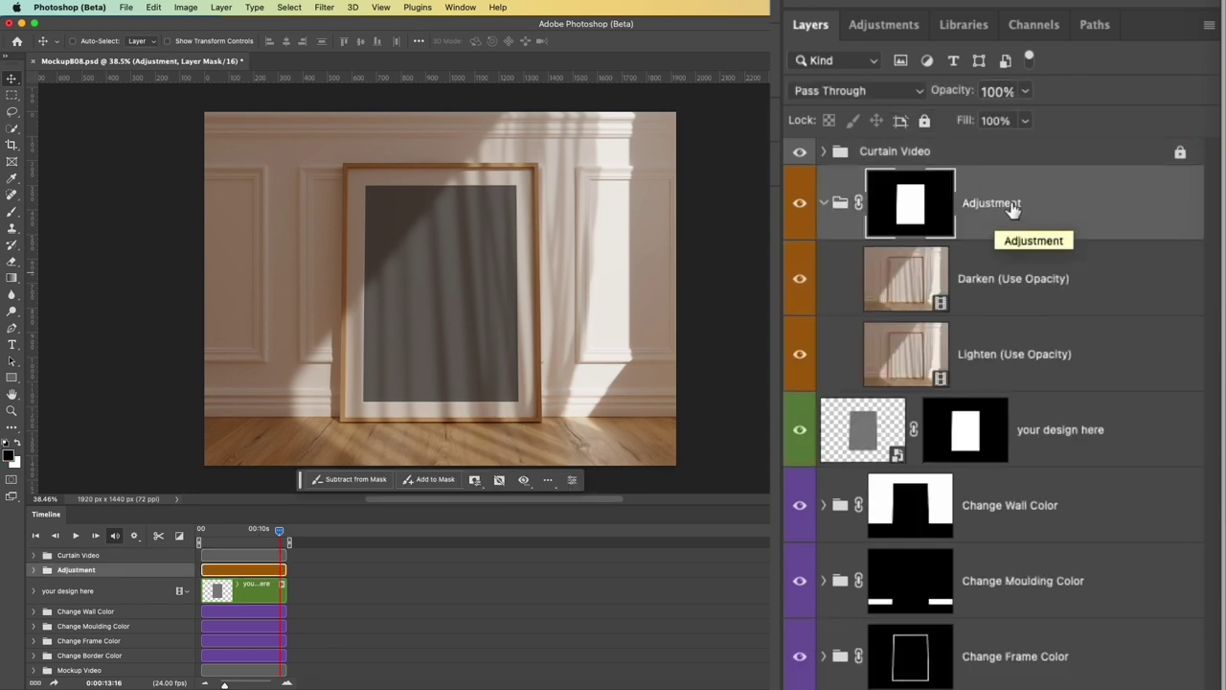
pyautogui.click(991, 279)
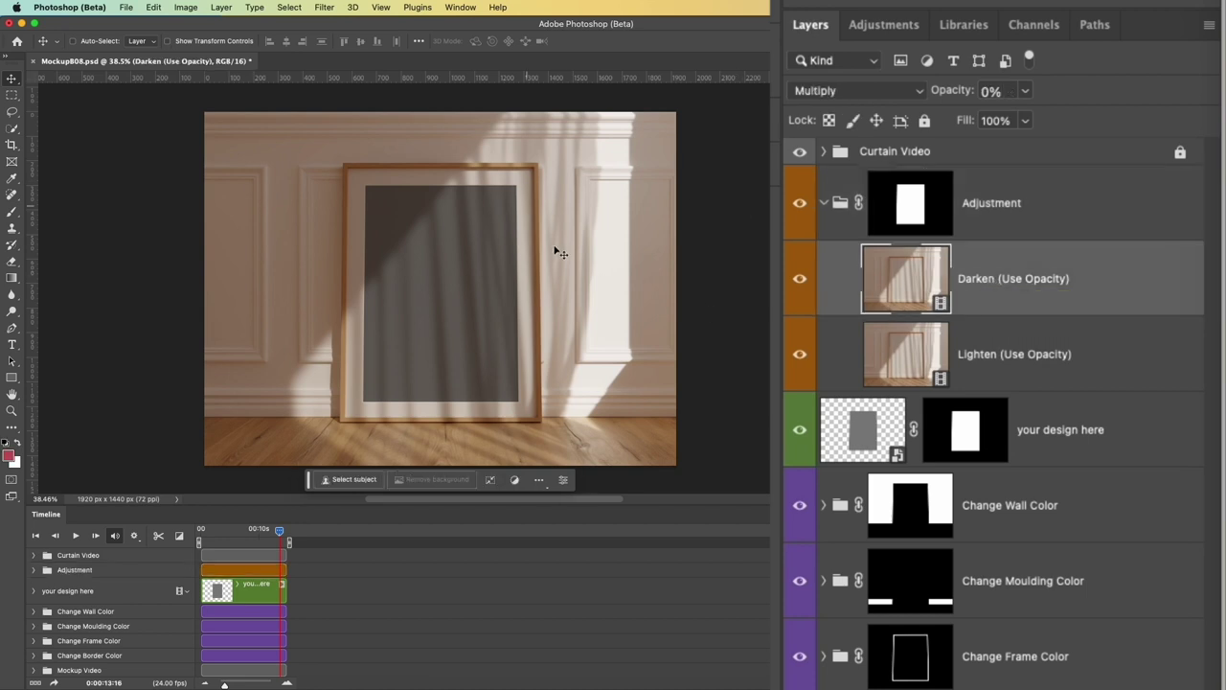
pyautogui.click(1045, 354)
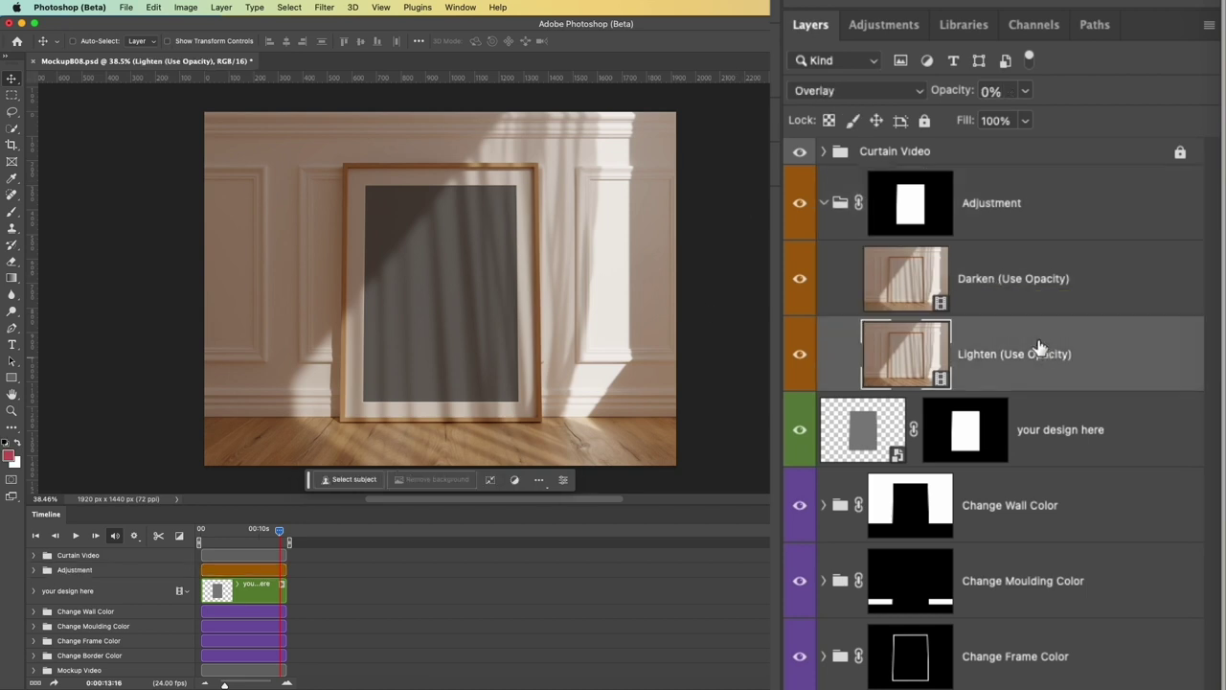
pyautogui.click(1026, 288)
pyautogui.moveTo(955, 98); pyautogui.dragTo(1021, 93)
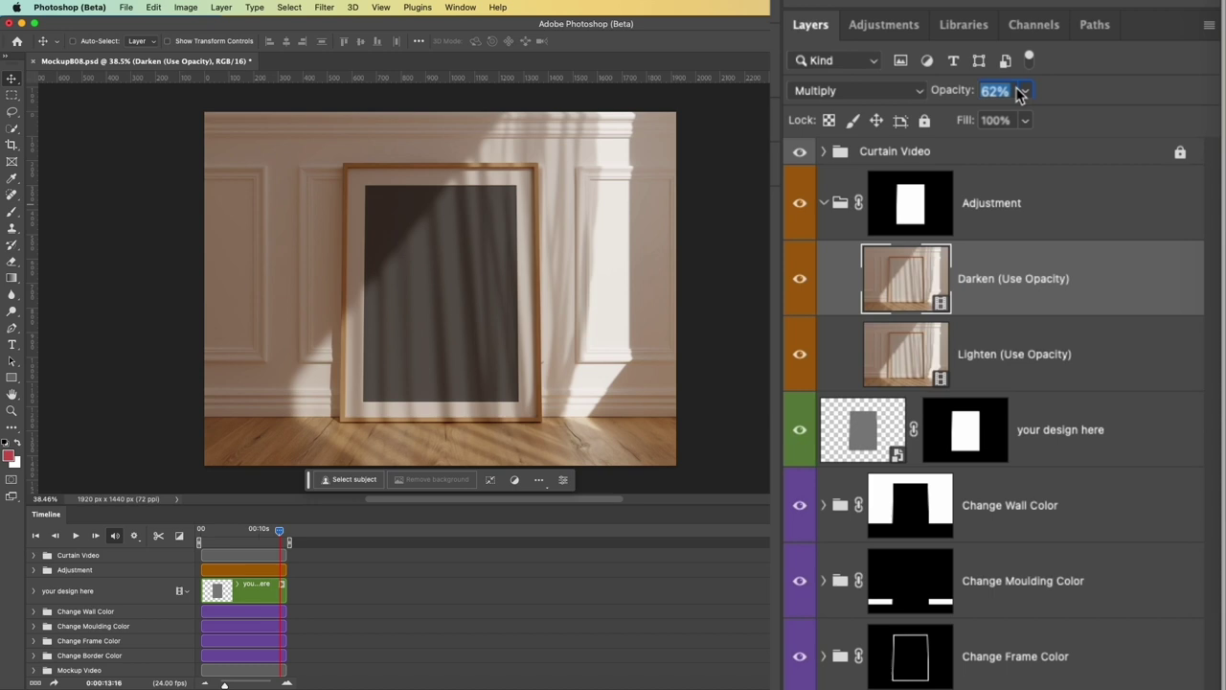
pyautogui.moveTo(945, 101); pyautogui.dragTo(936, 101)
pyautogui.click(824, 207)
pyautogui.click(824, 203)
pyautogui.click(1110, 303)
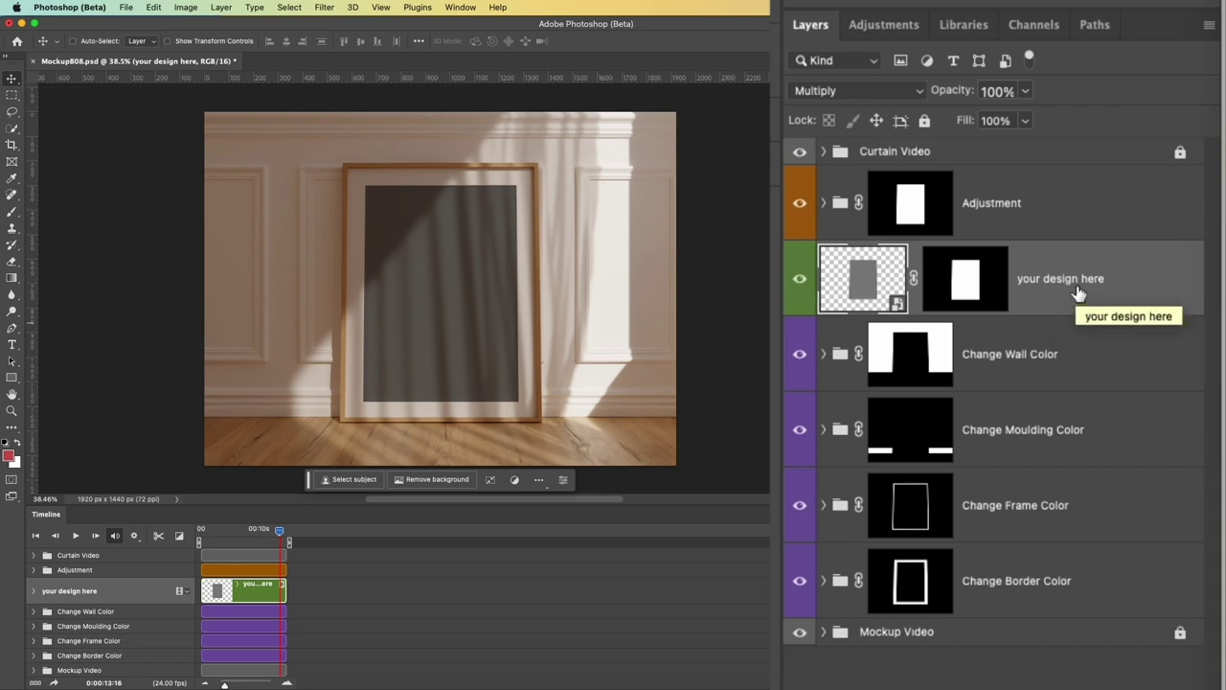
# Step: Place the Claude Monet-LE-0355 image into the 'your design here' smart object, then save and close it
pyautogui.doubleClick(897, 303)
pyautogui.click(1199, 64)
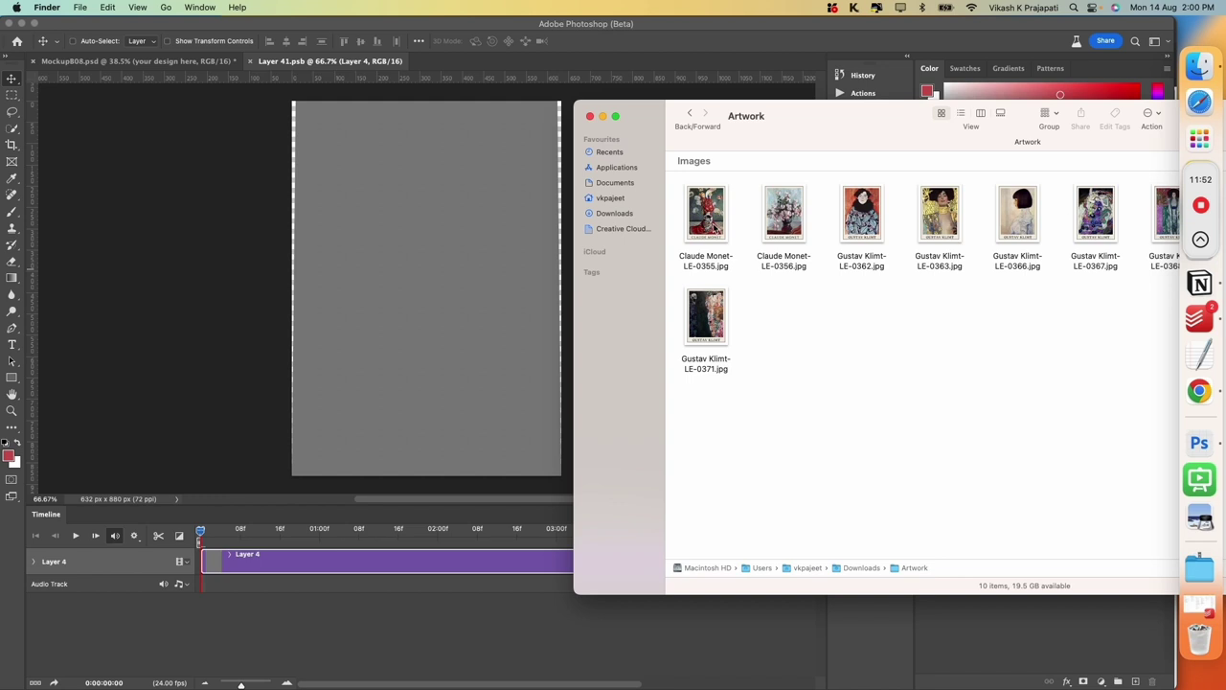
pyautogui.moveTo(706, 214); pyautogui.dragTo(485, 259)
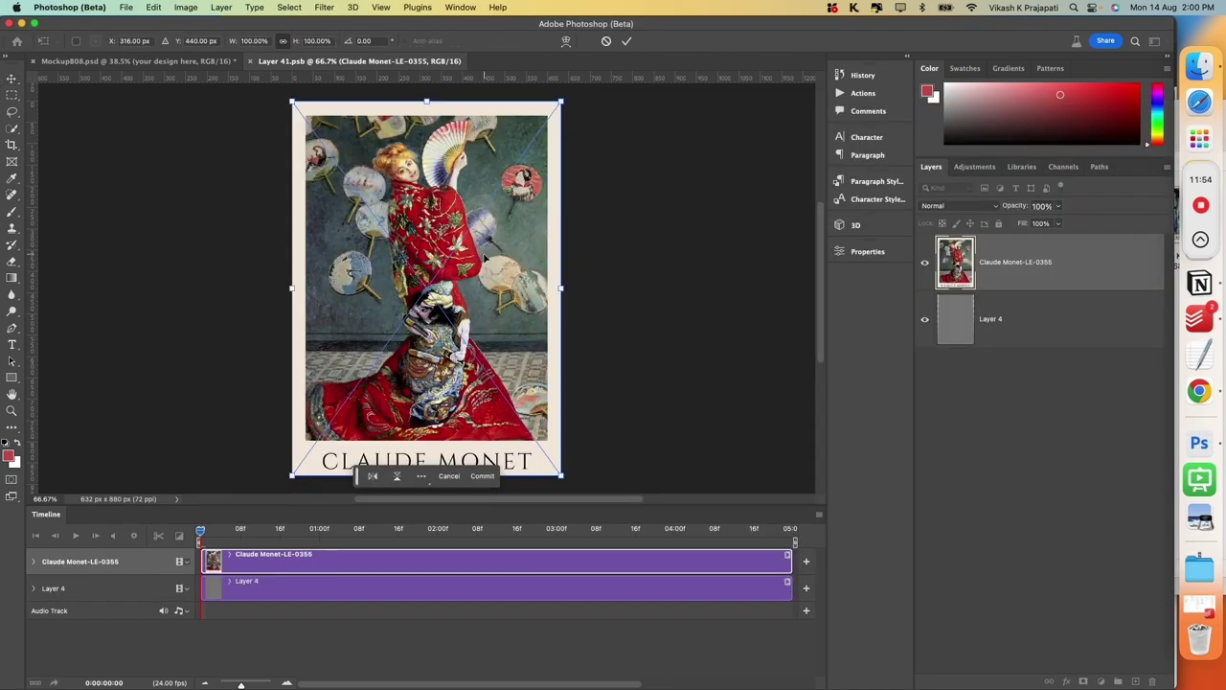
pyautogui.press('Return')
pyautogui.press('super+s')
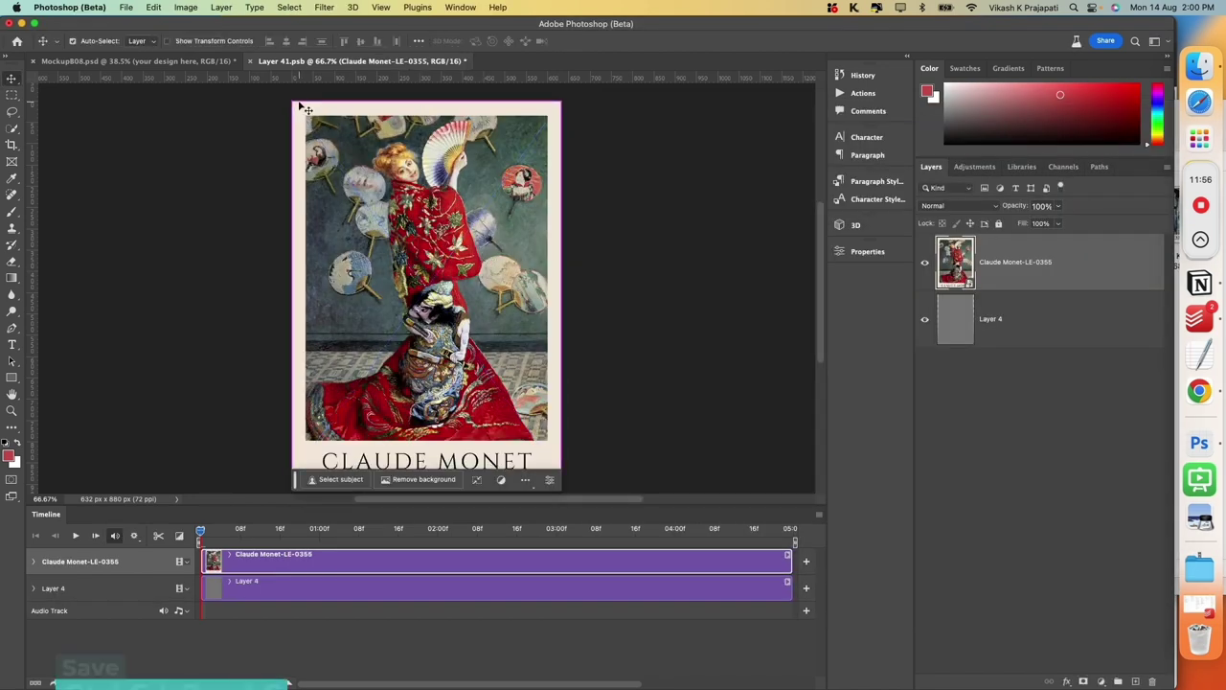
pyautogui.click(251, 63)
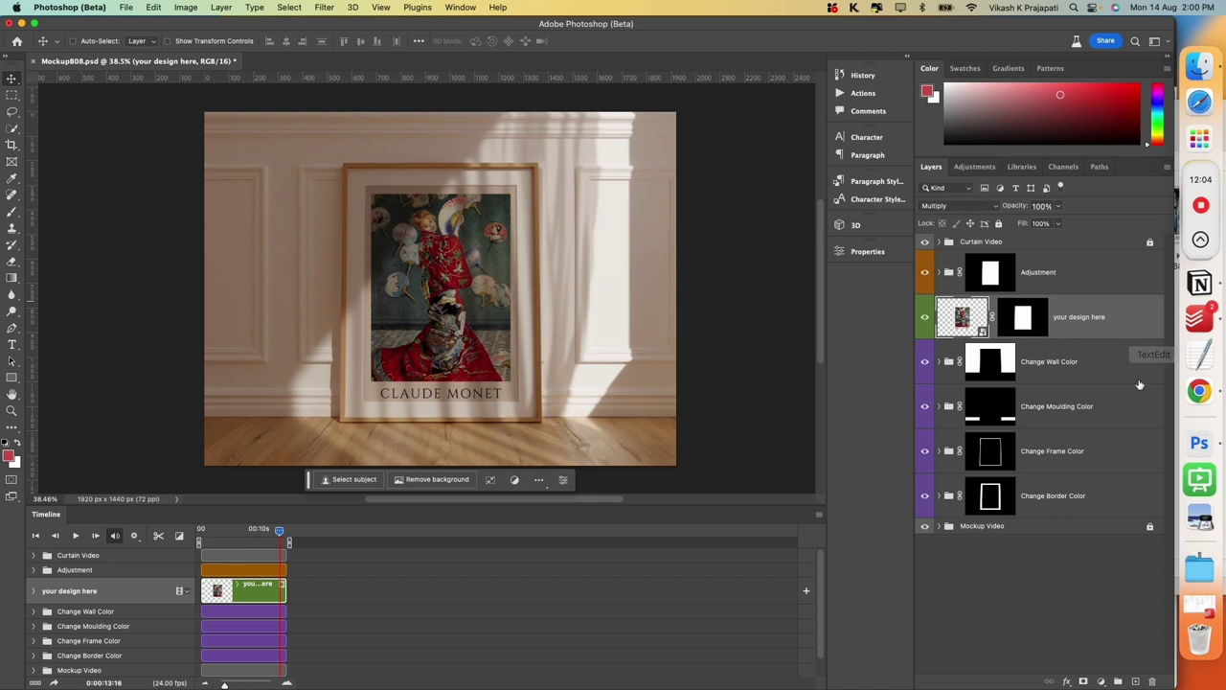
# Step: Set the Change Frame Color fill to black (000000)
pyautogui.click(1079, 370)
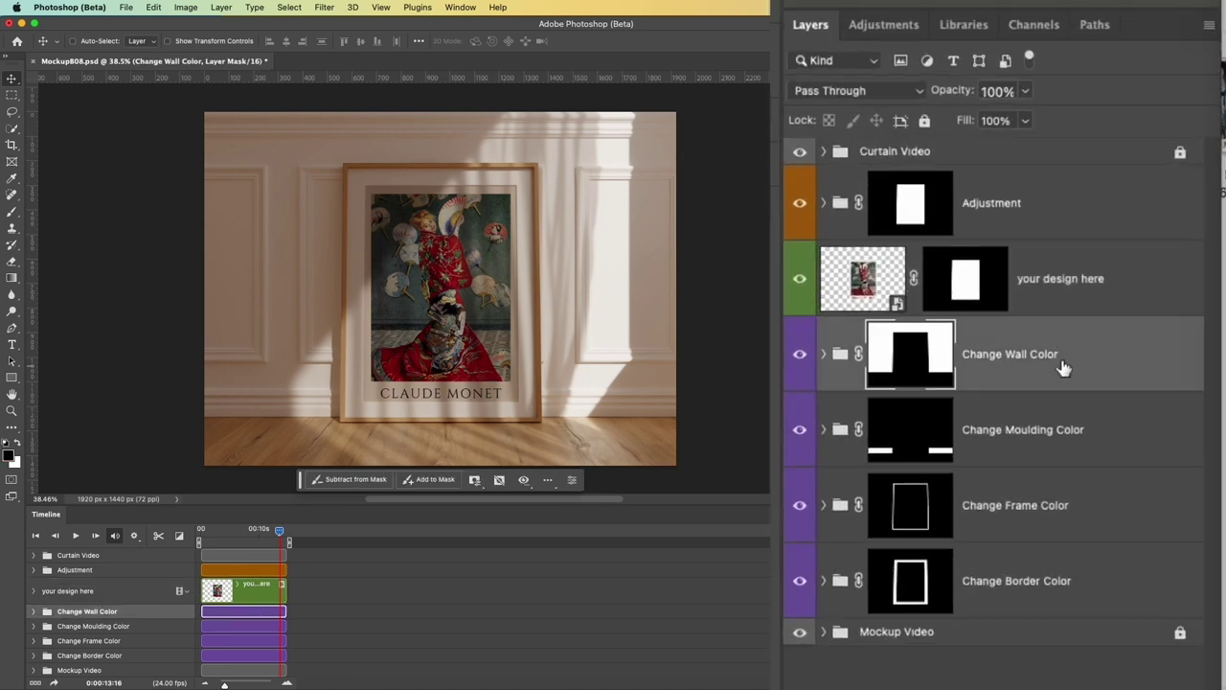
pyautogui.click(822, 354)
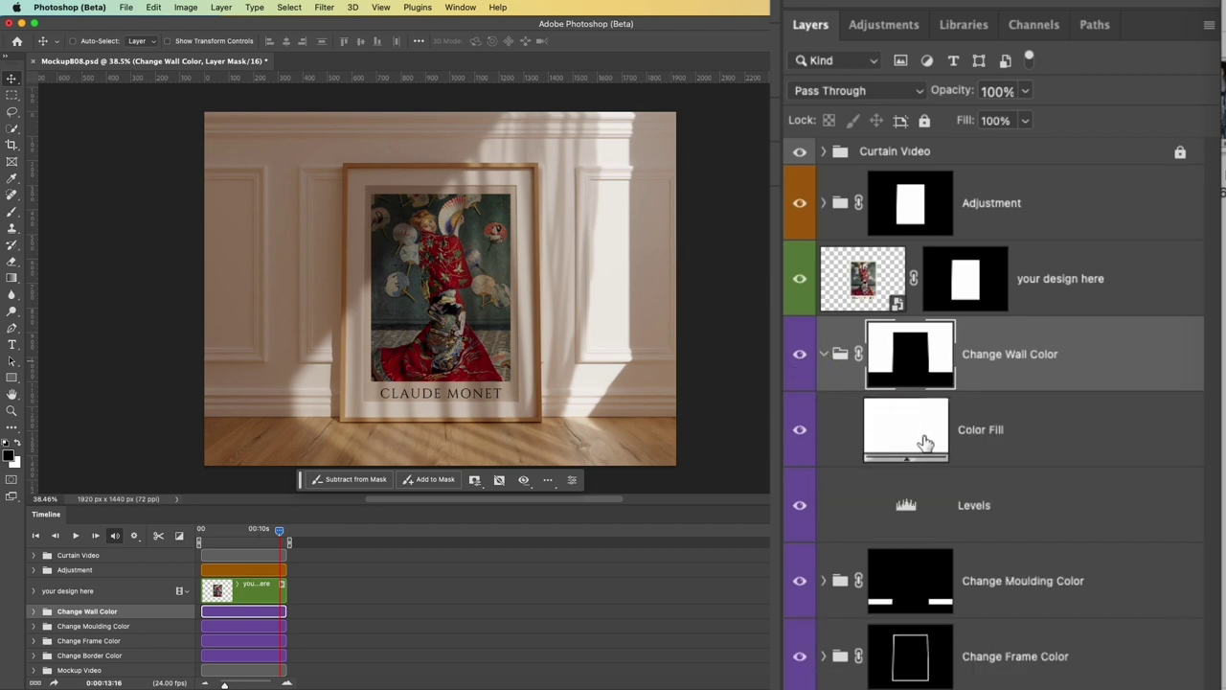
pyautogui.click(824, 355)
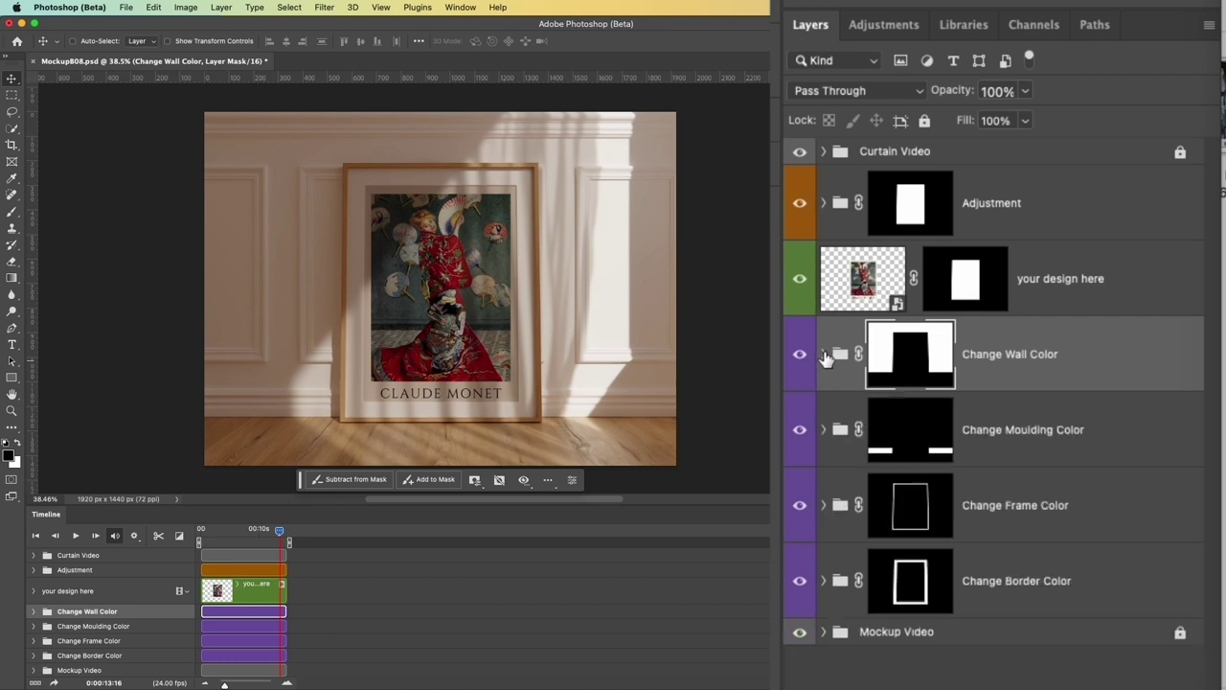
pyautogui.click(999, 436)
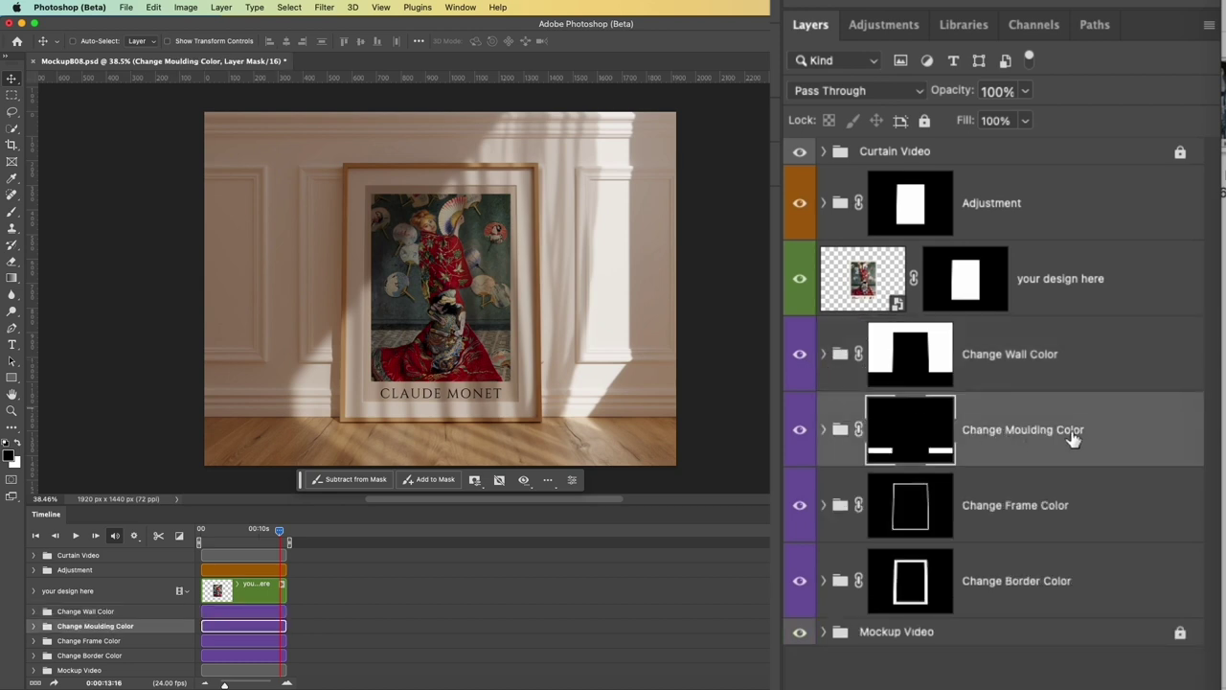
pyautogui.click(1060, 516)
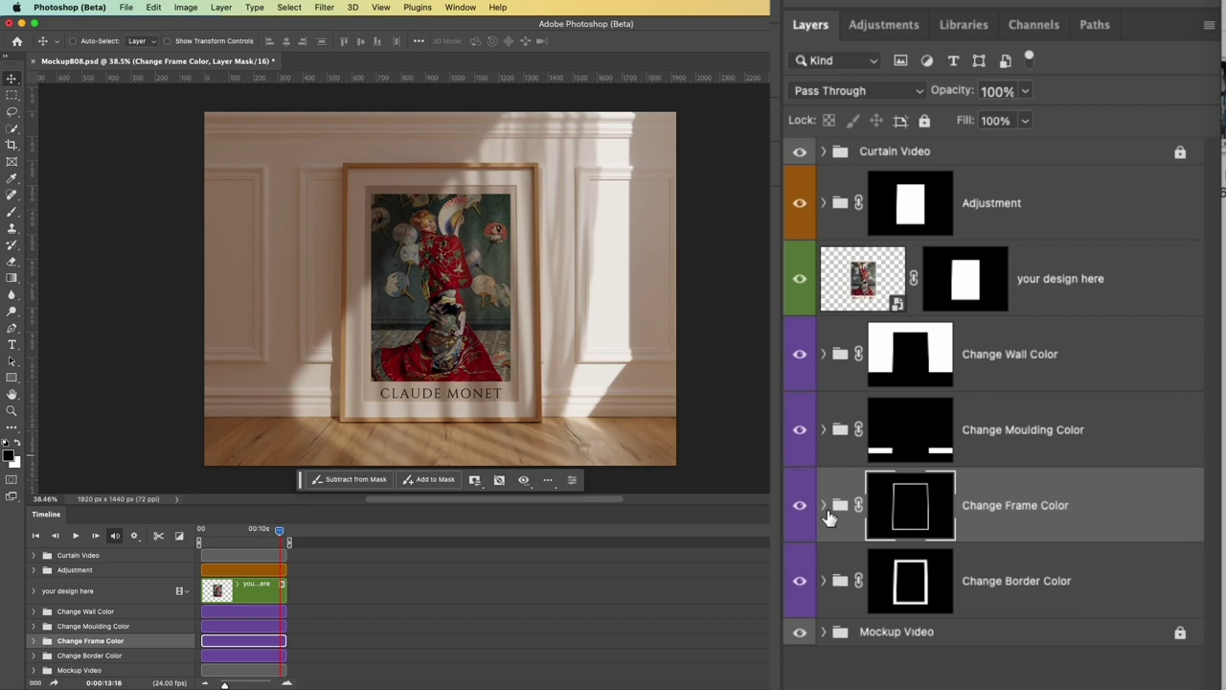
pyautogui.click(824, 505)
pyautogui.doubleClick(928, 582)
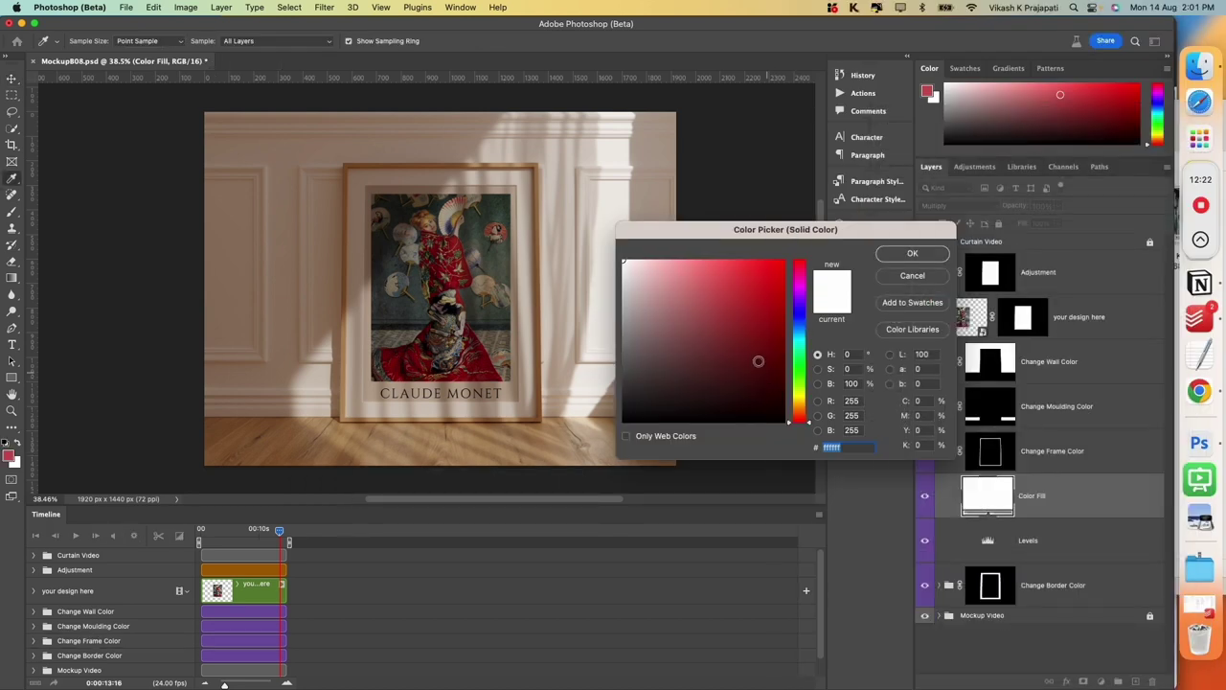
pyautogui.moveTo(758, 360); pyautogui.dragTo(581, 433)
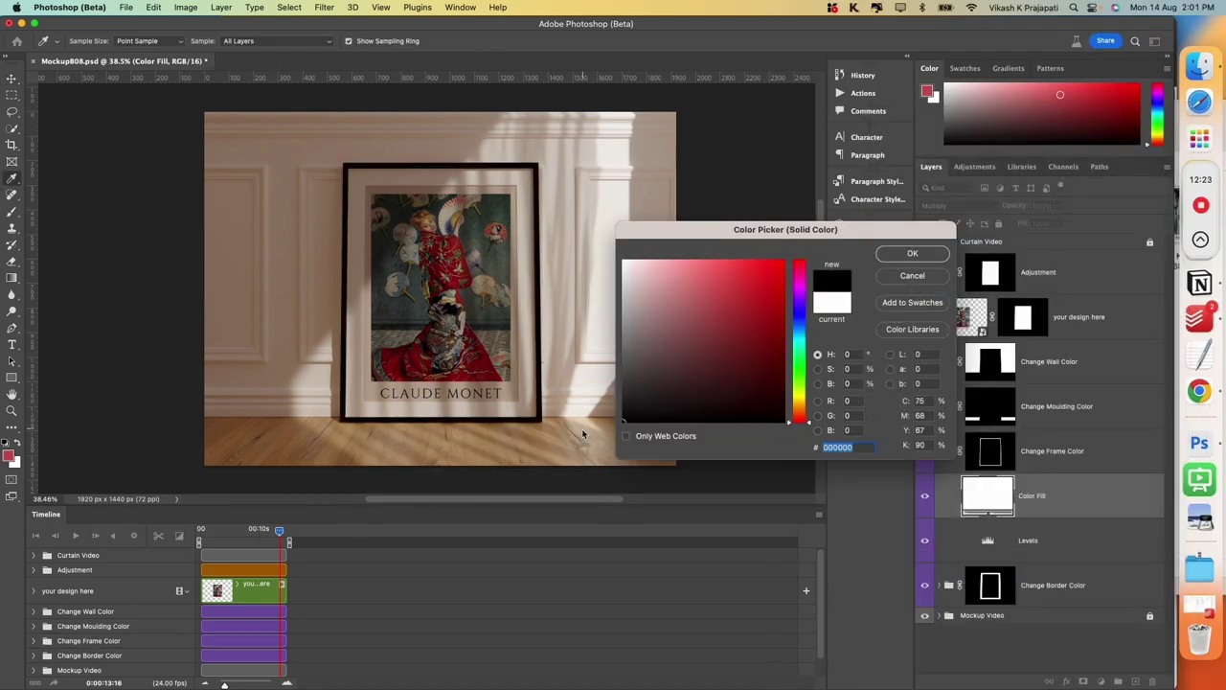
pyautogui.click(925, 255)
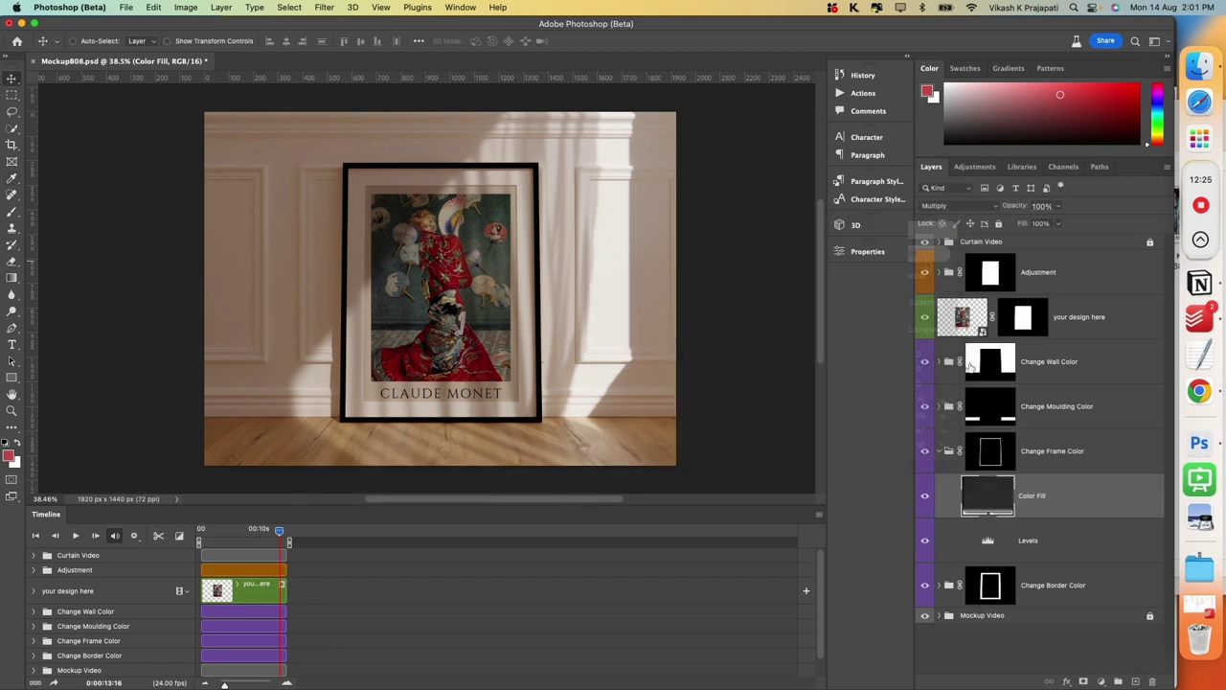
pyautogui.click(942, 451)
# Step: Preview a grey fill for Change Border Color, then discard the change
pyautogui.click(1054, 495)
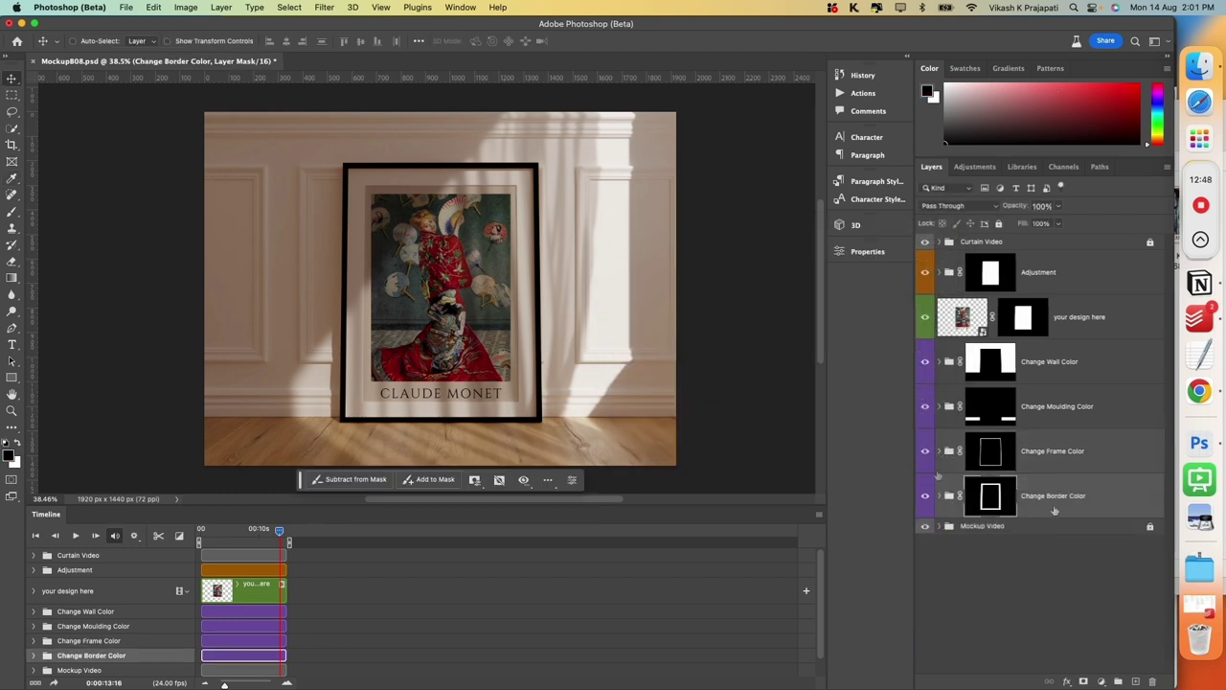
pyautogui.click(942, 496)
pyautogui.doubleClick(990, 540)
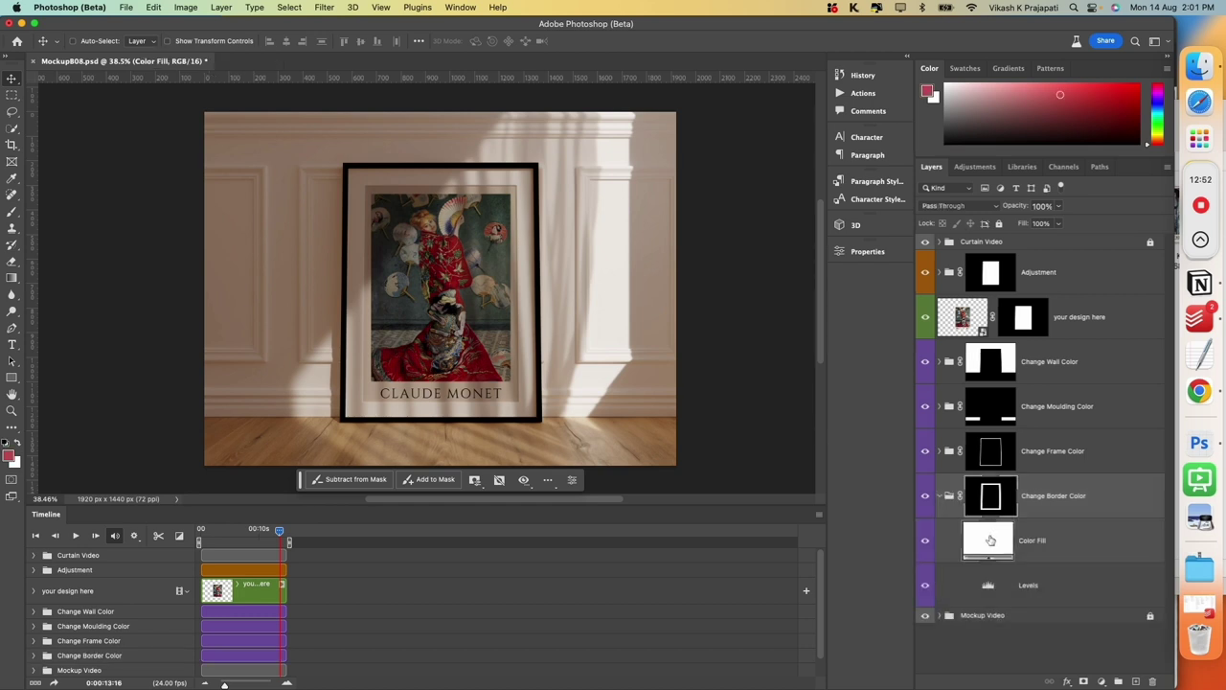
pyautogui.click(546, 329)
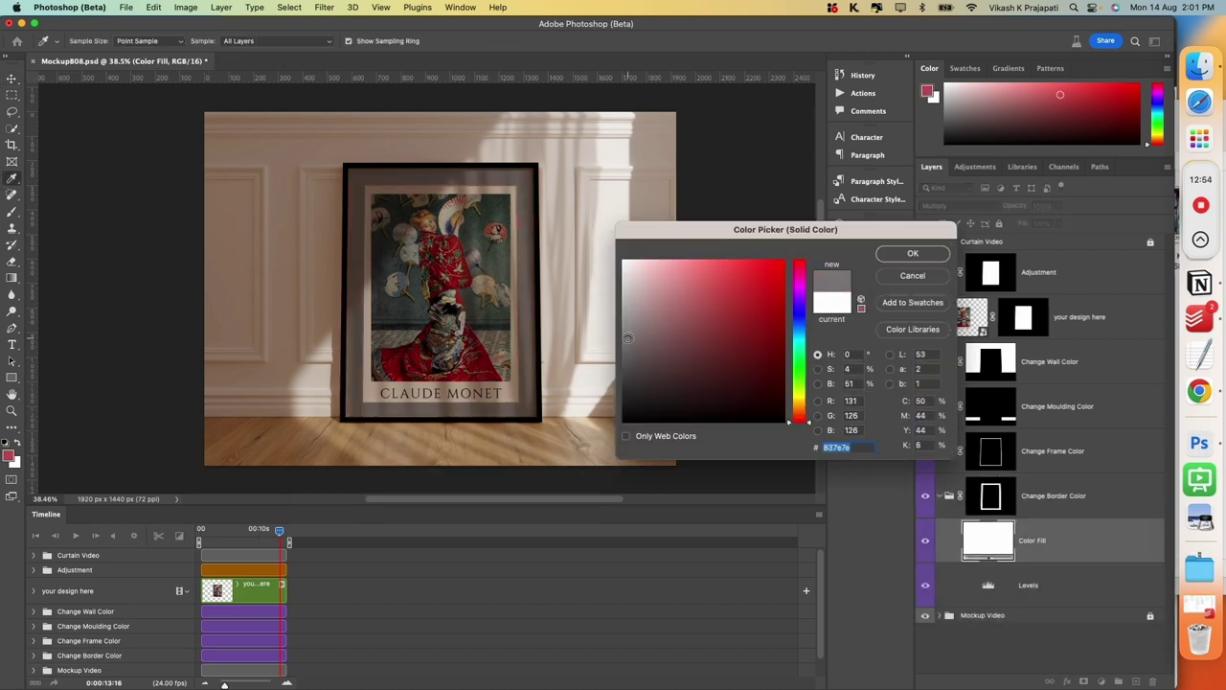
pyautogui.click(904, 278)
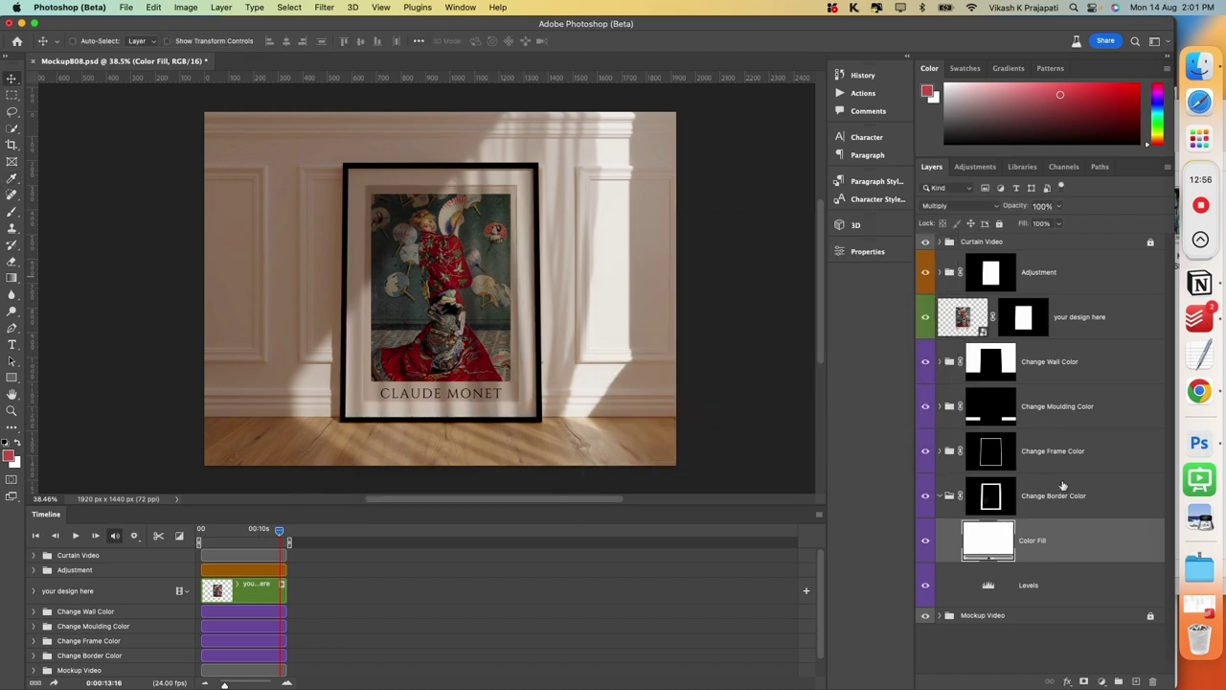
pyautogui.click(944, 495)
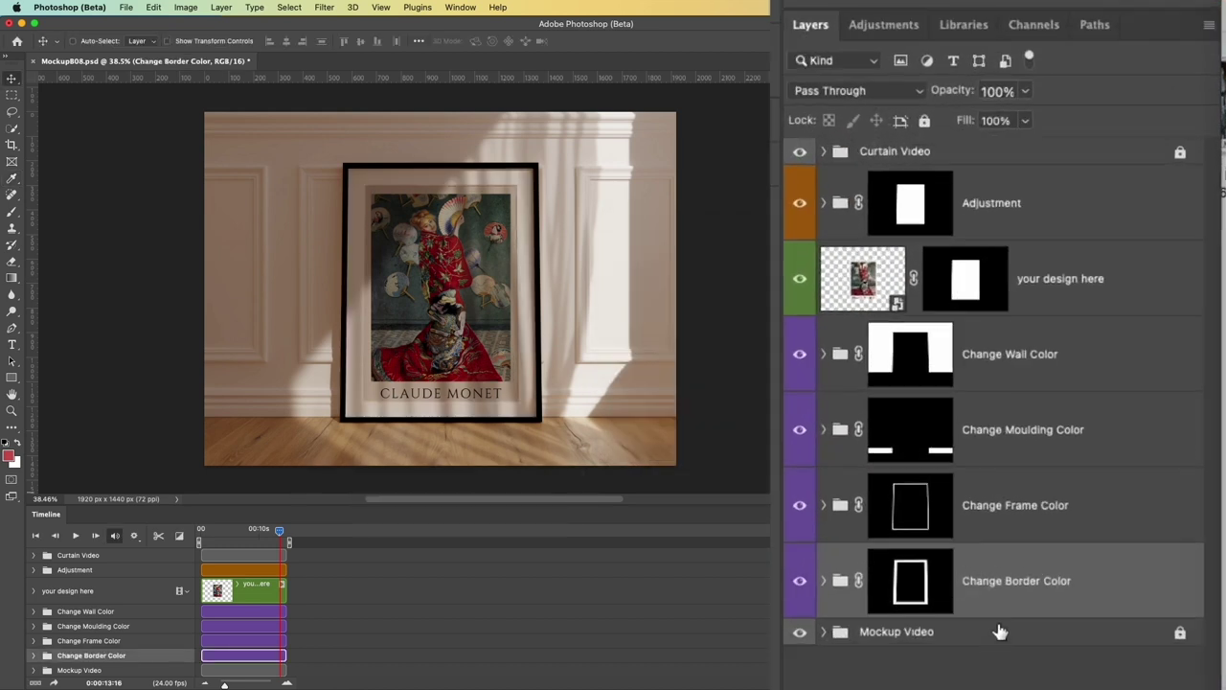
pyautogui.click(1037, 529)
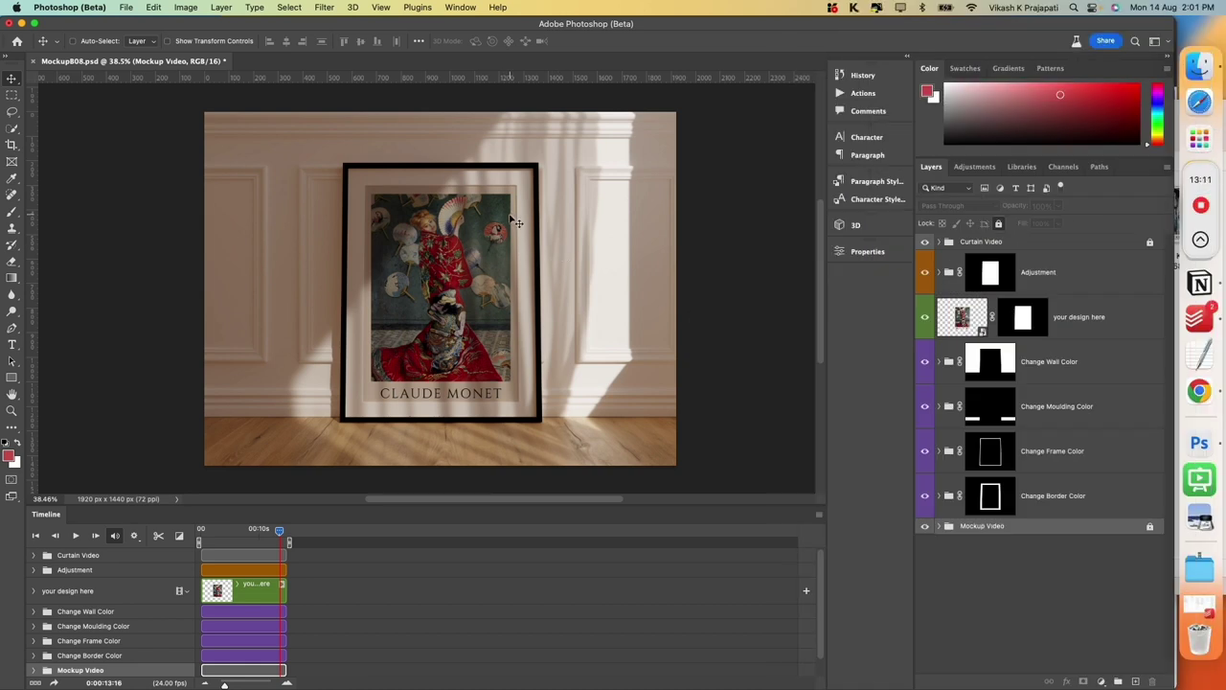
# Step: Open Render Video and rename the output file to 'Our first video mockup.mp4'
pyautogui.click(126, 8)
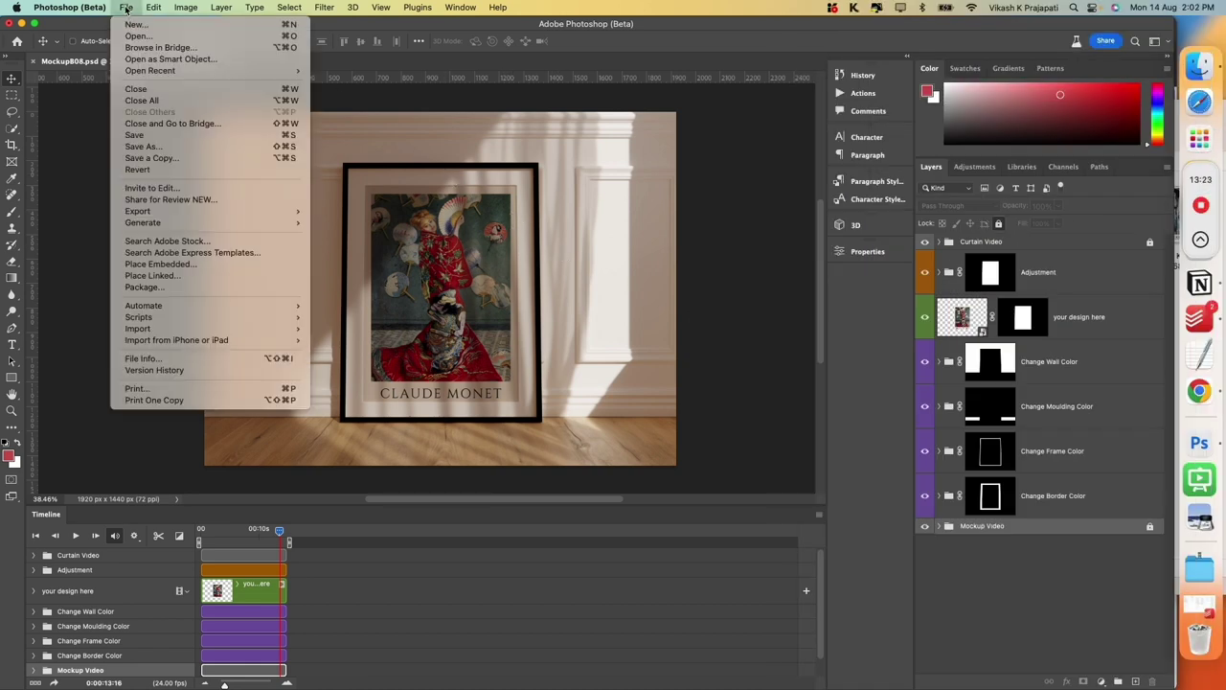
pyautogui.moveTo(163, 216)
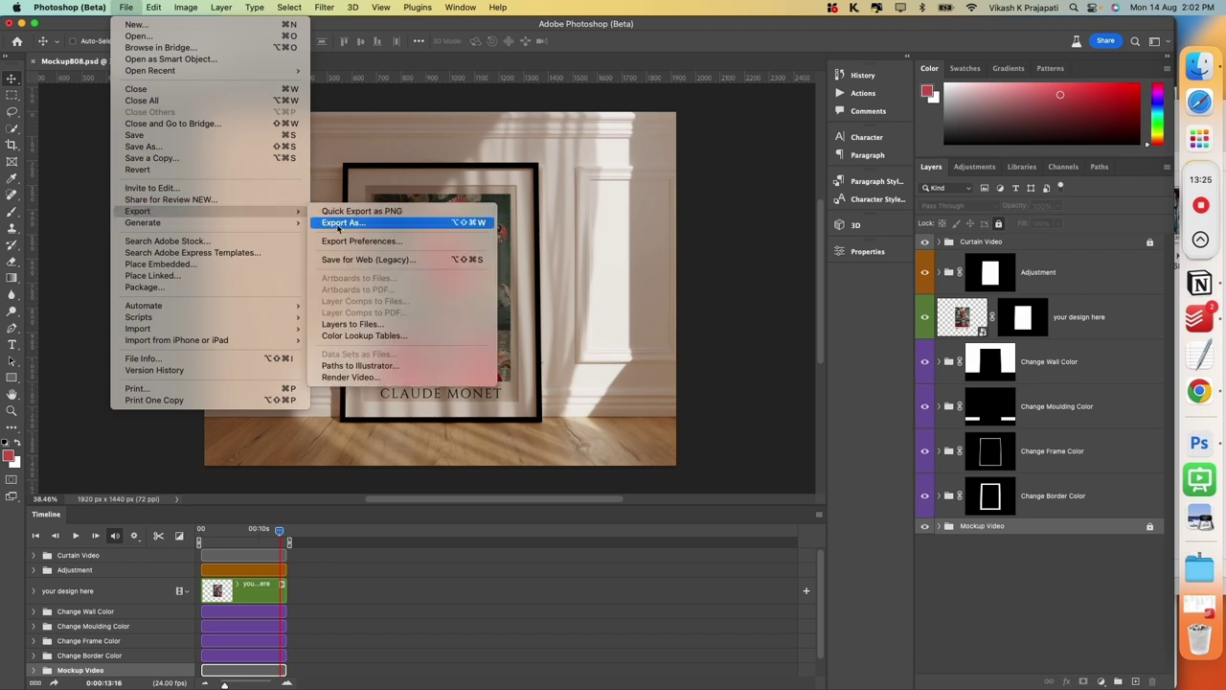
pyautogui.click(393, 377)
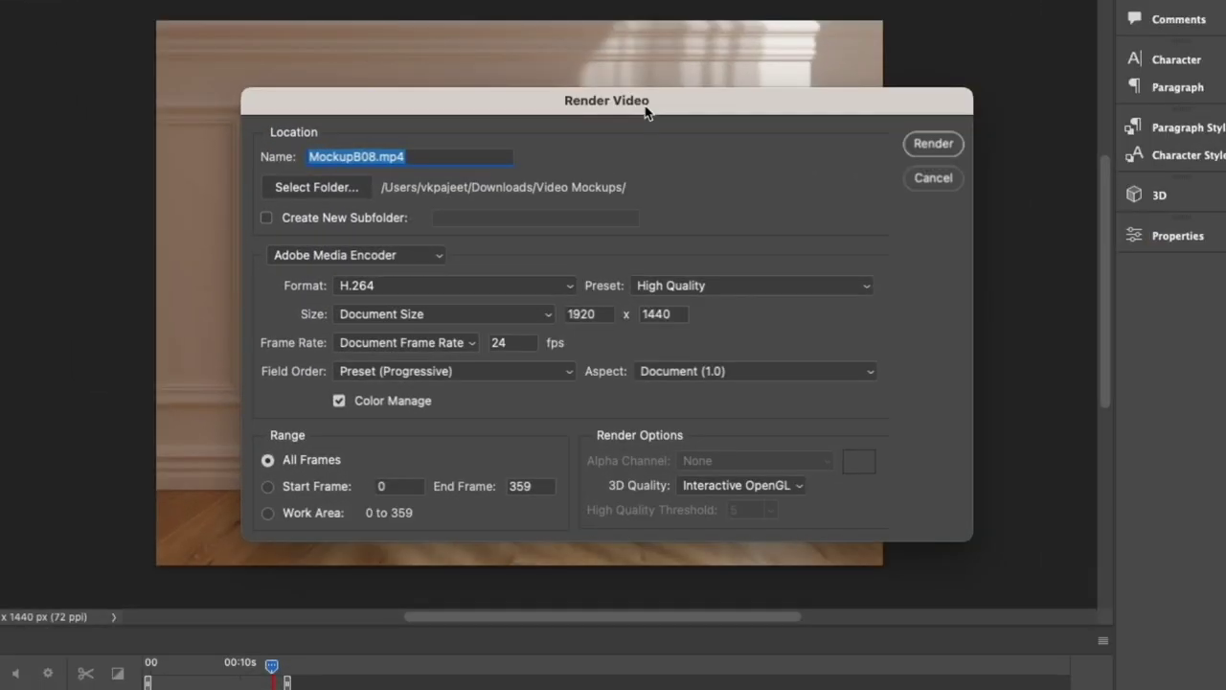
pyautogui.moveTo(646, 112); pyautogui.dragTo(634, 84)
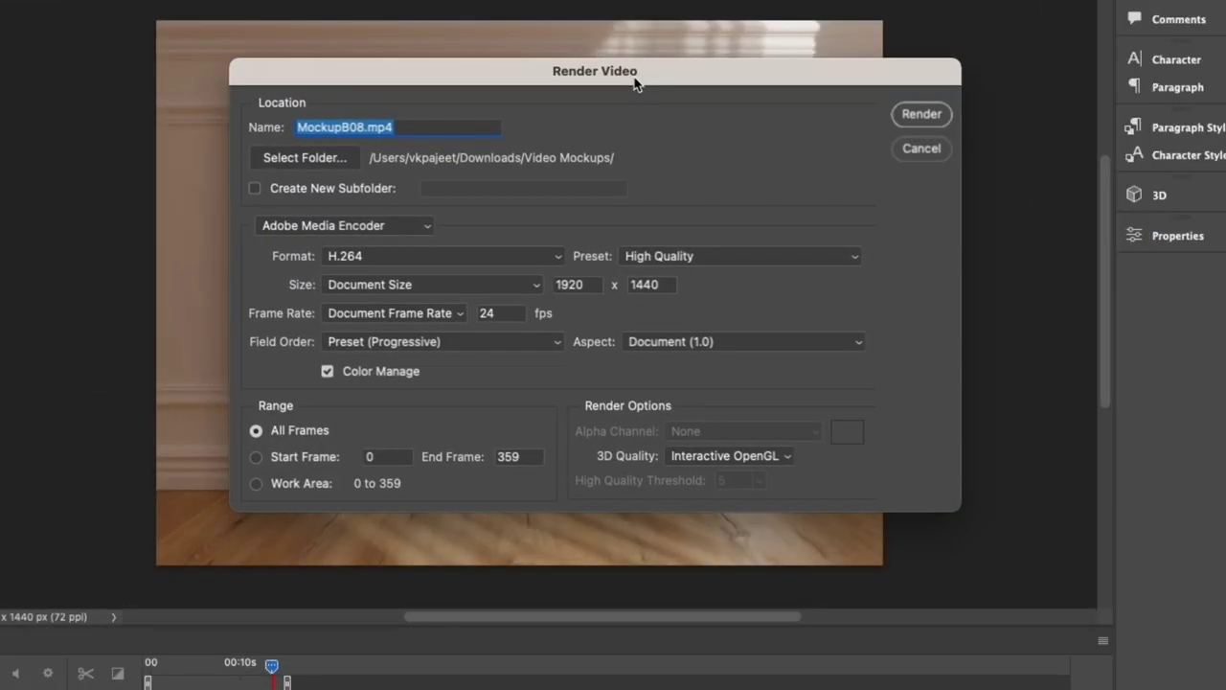
pyautogui.click(312, 124)
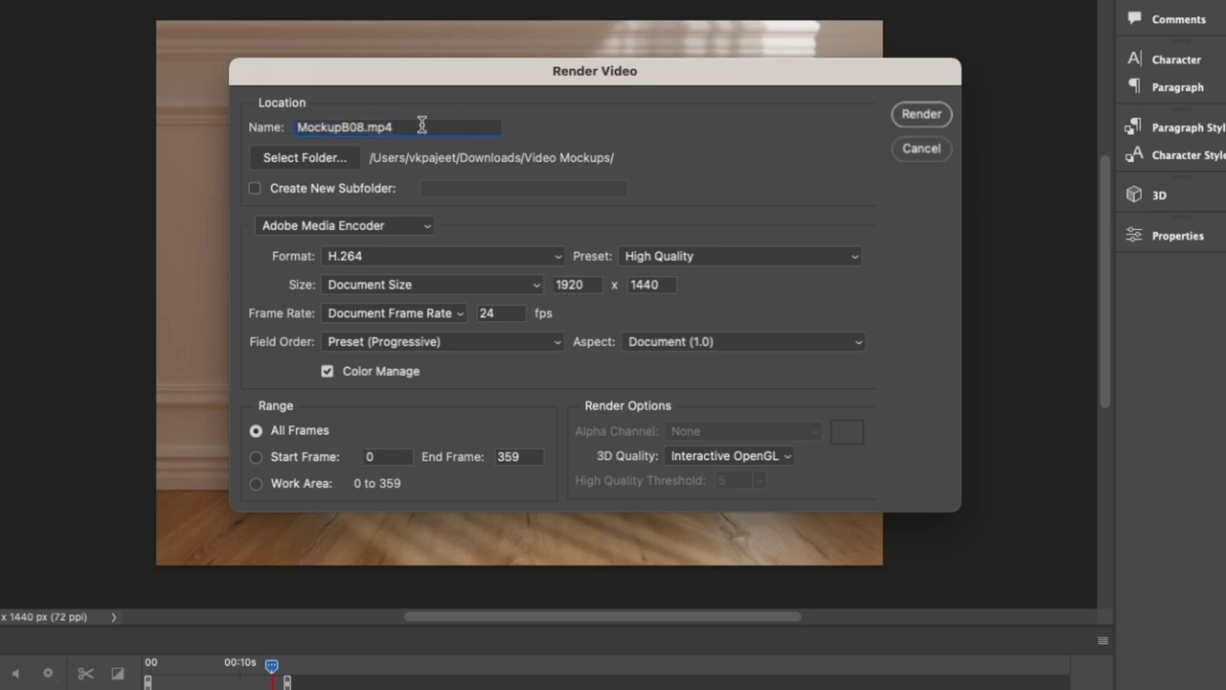
pyautogui.moveTo(368, 127); pyautogui.dragTo(277, 126)
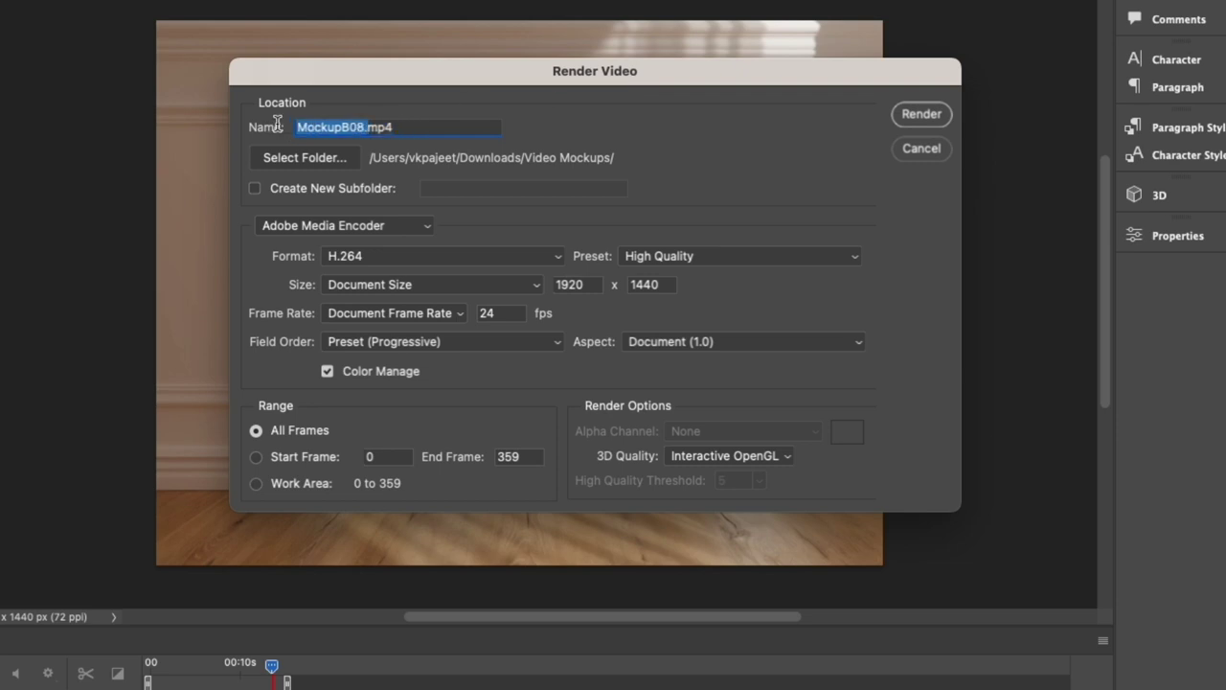
pyautogui.press('BackSpace')
pyautogui.press('Delete')
pyautogui.press('Delete')
pyautogui.press('Delete')
pyautogui.press('Delete')
pyautogui.write('Our first video')
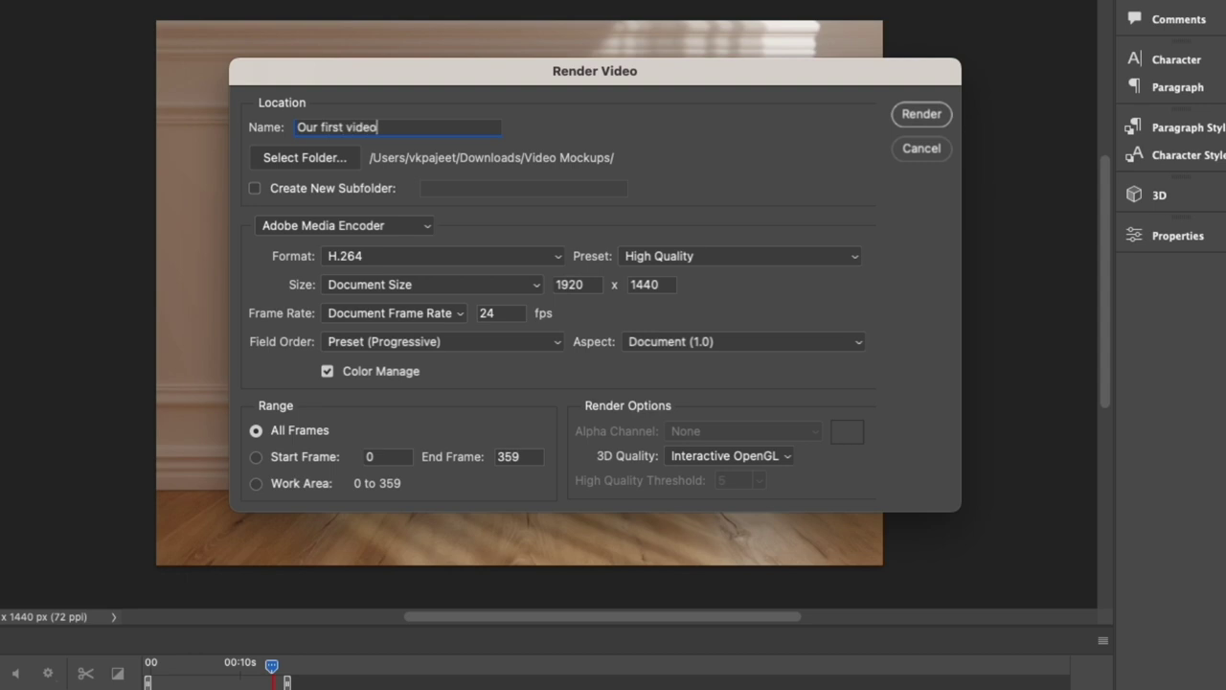
pyautogui.write(' mockup.mp4')
# Step: Render the mockup through Adobe Media Encoder as an H.264 High Quality MP4
pyautogui.click(396, 226)
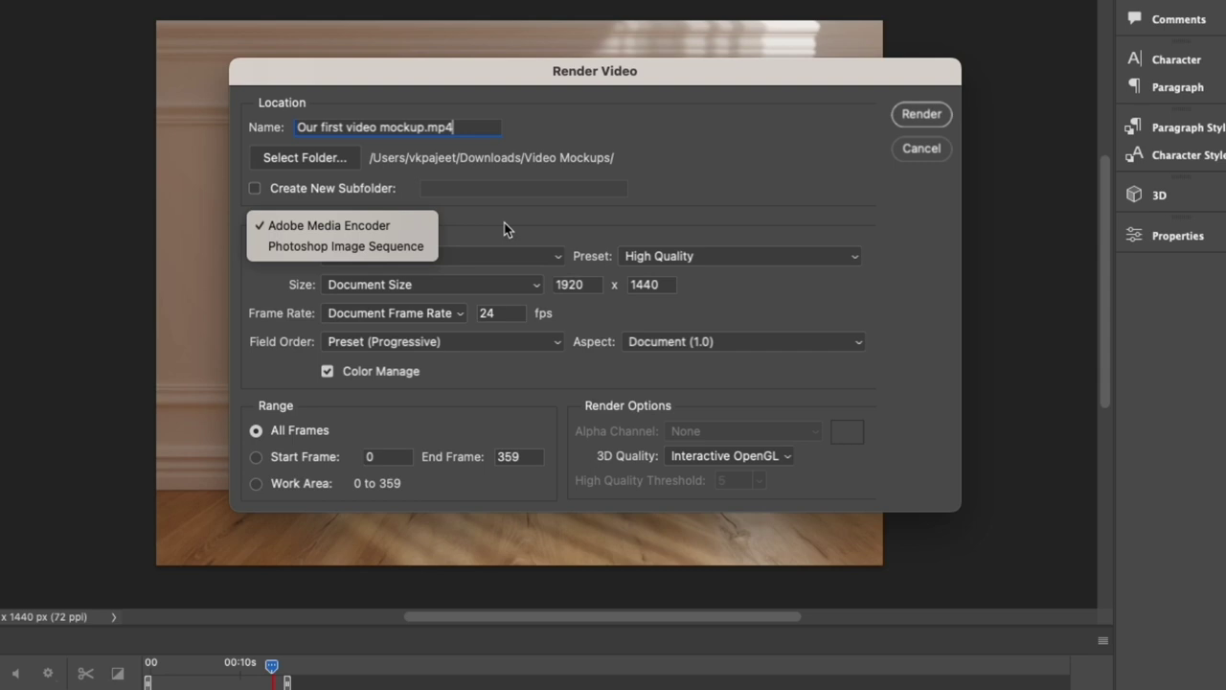
pyautogui.click(418, 230)
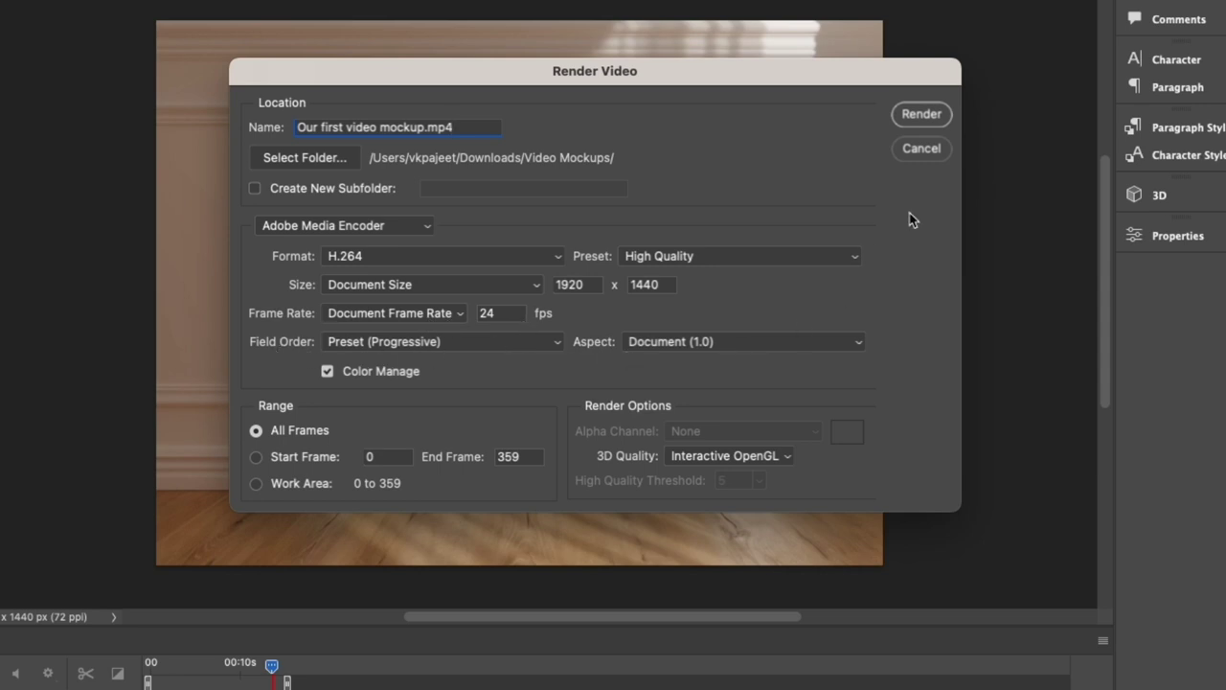
pyautogui.click(919, 115)
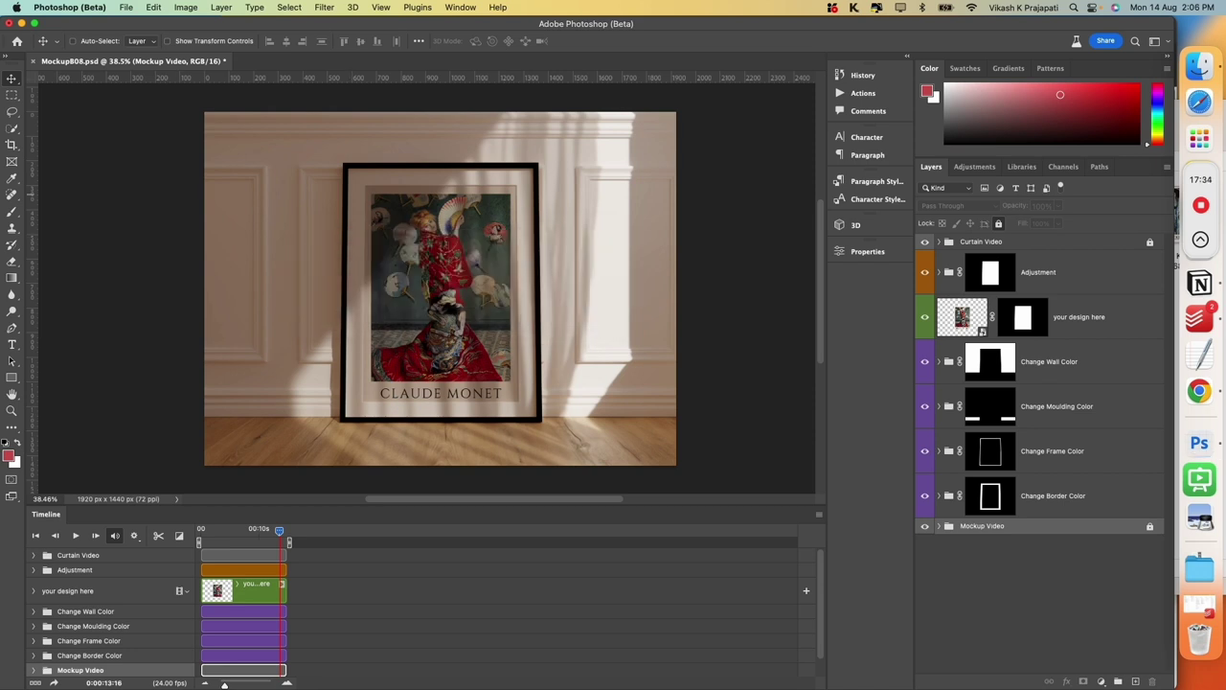
# Step: Open Our first video mockup.mp4 from Downloads > Video Mockups in QuickTime Player
pyautogui.click(1200, 65)
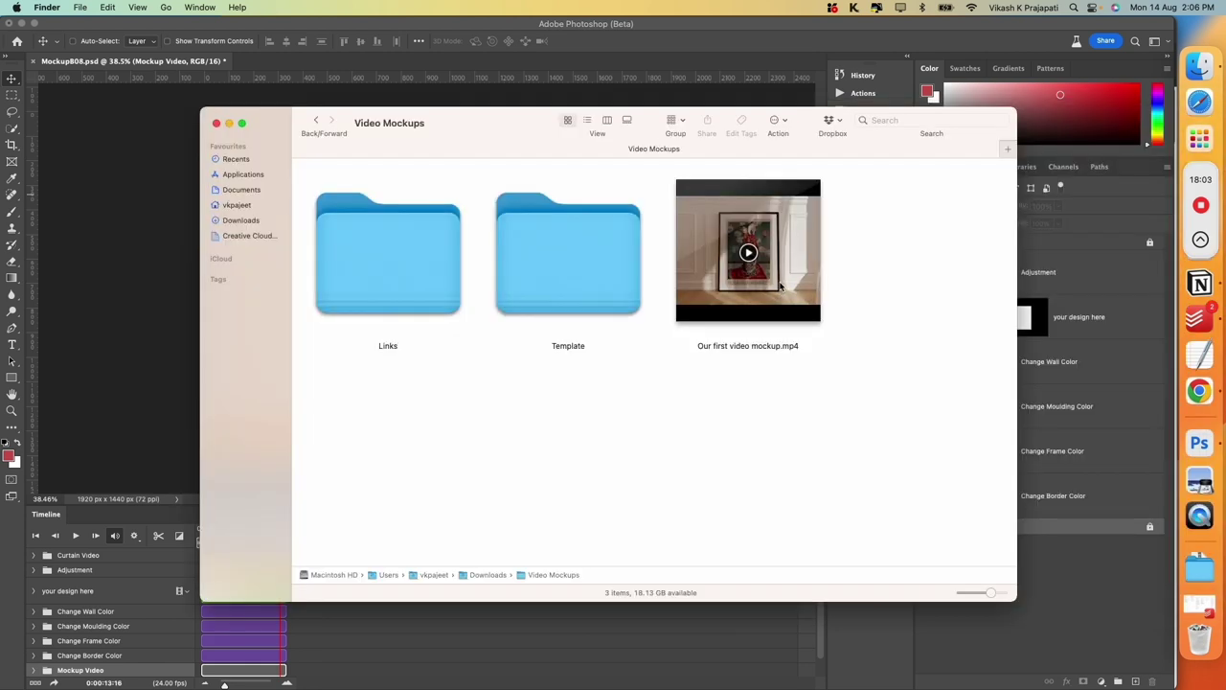
pyautogui.doubleClick(781, 285)
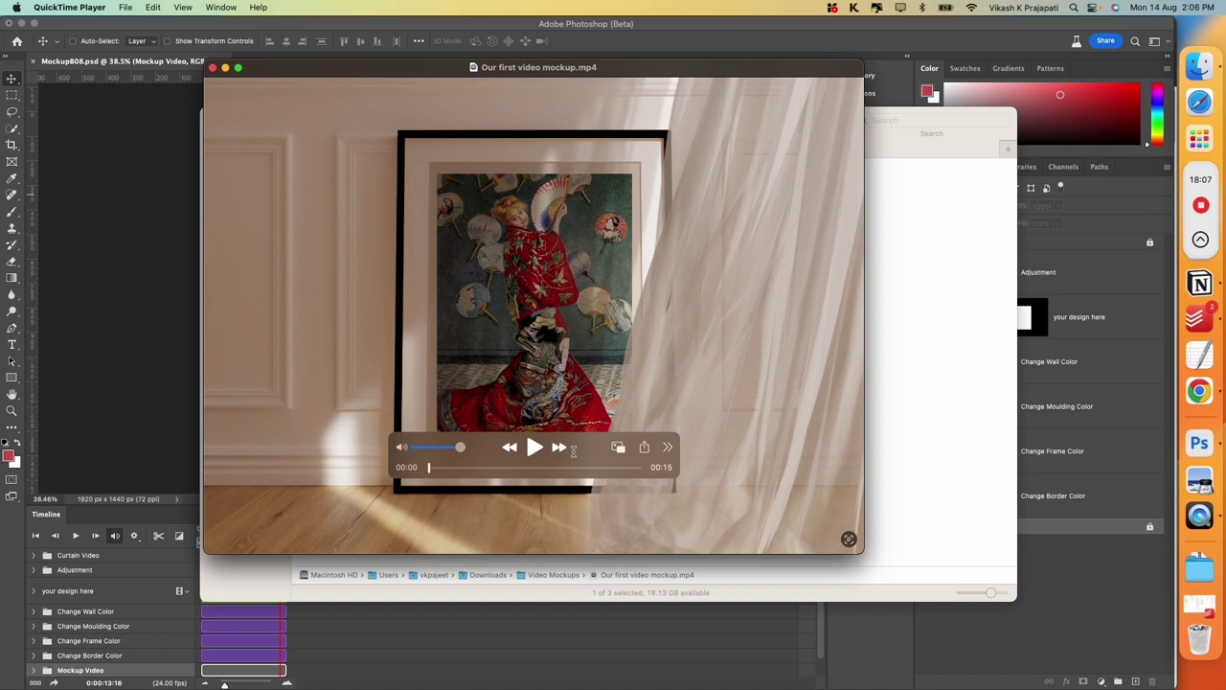
# Step: Play the 15-second framed Monet mockup video with the moving curtain
pyautogui.click(533, 447)
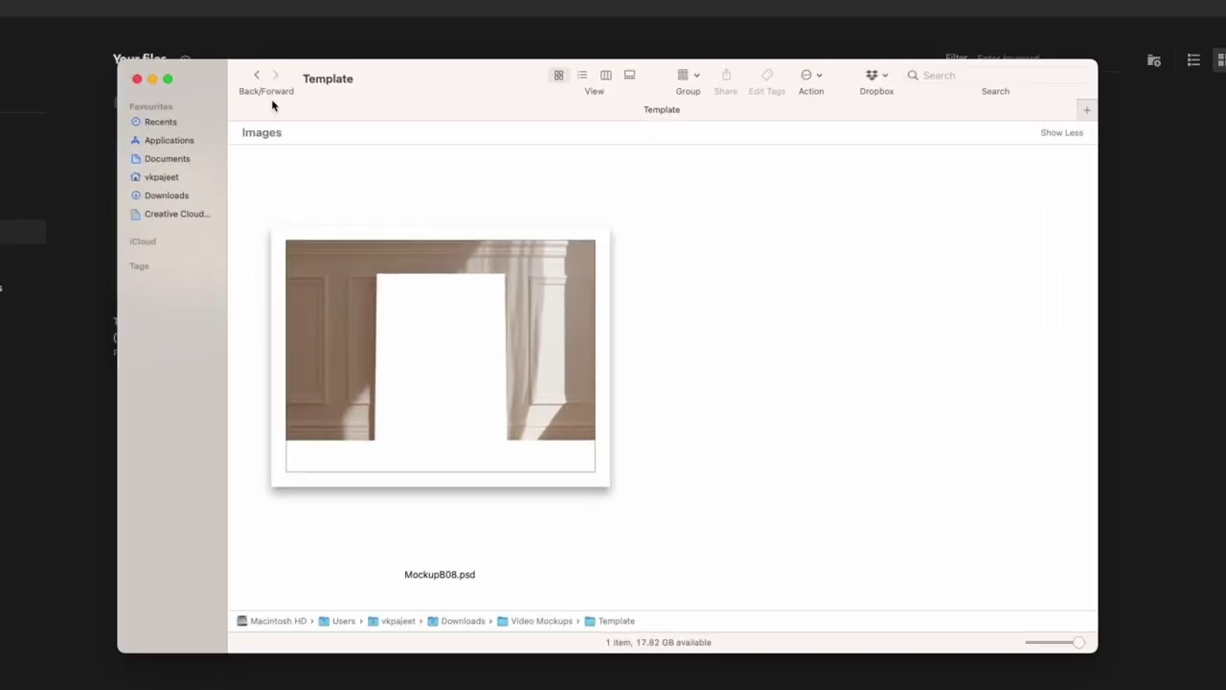
# Step: Browse the Artwork folder to review the ten Monet and Klimt images
pyautogui.click(266, 82)
pyautogui.doubleClick(774, 268)
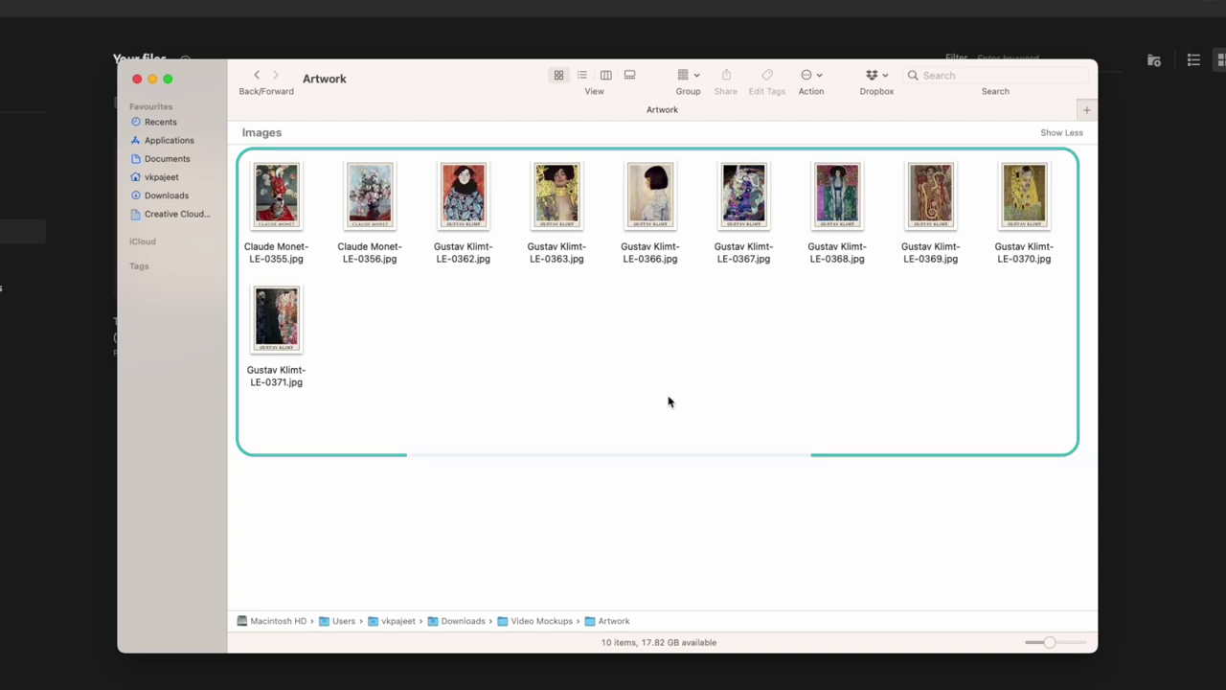
pyautogui.click(257, 76)
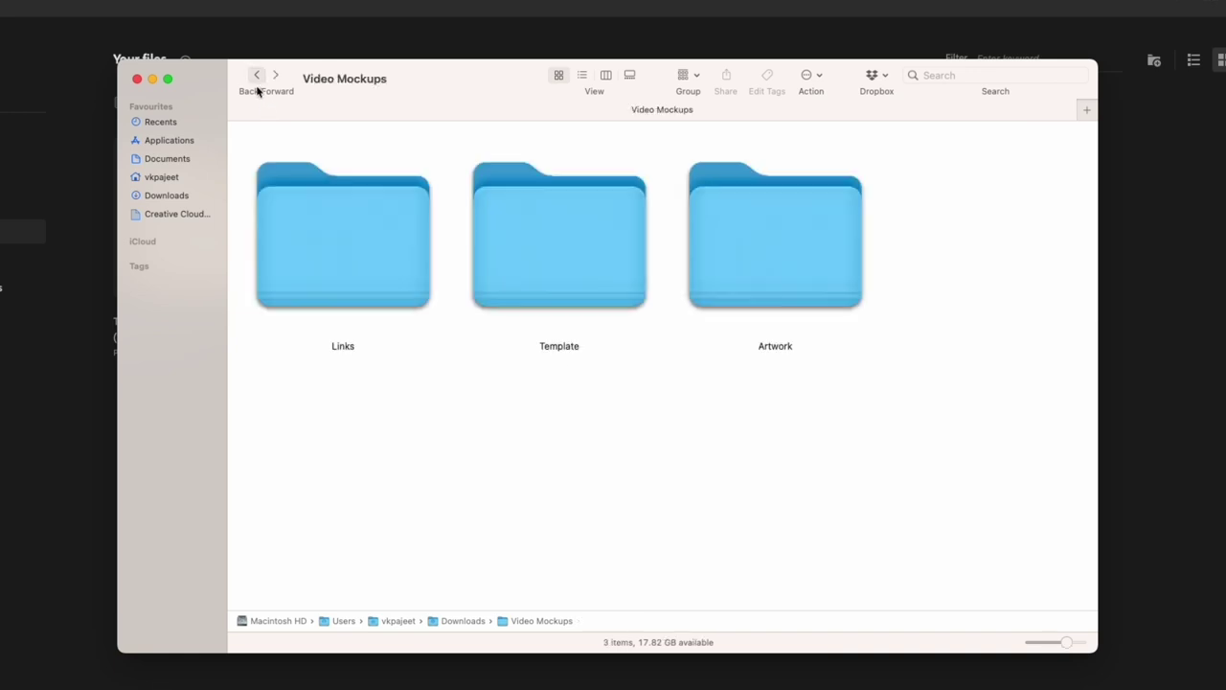
# Step: Open MockupB08.psd from the Template folder in Photoshop
pyautogui.doubleClick(561, 252)
pyautogui.click(383, 293)
pyautogui.rightClick(389, 291)
pyautogui.click(429, 299)
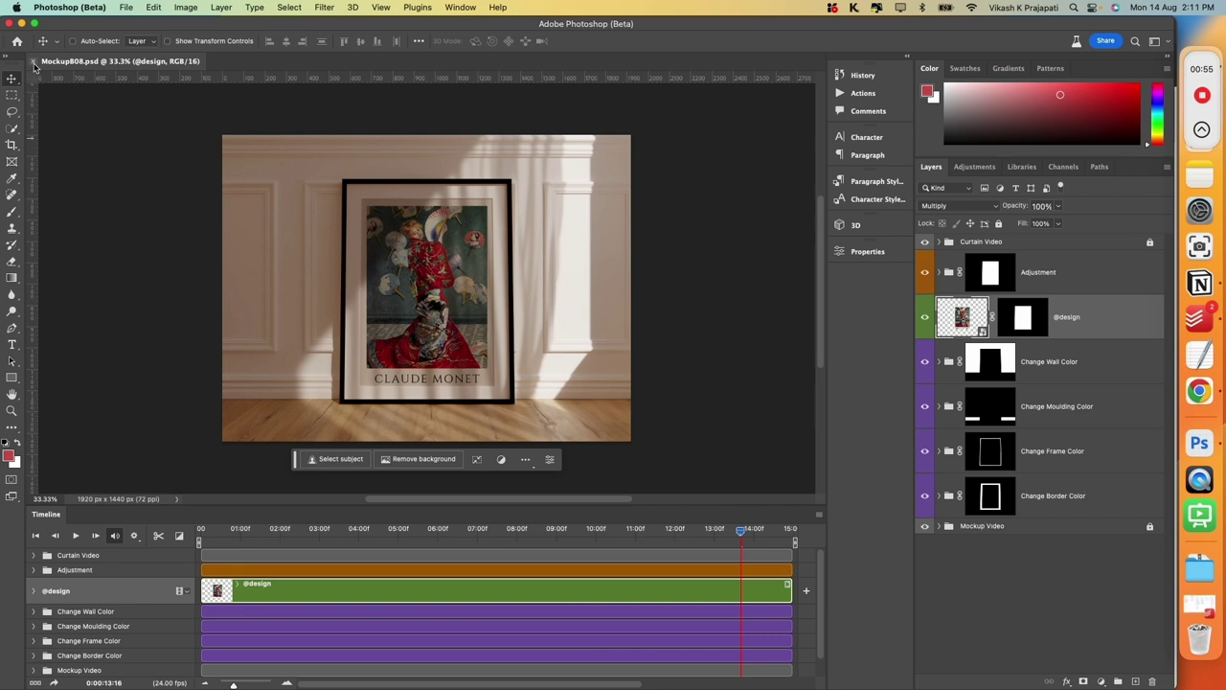
# Step: Close the MockupB08 document and launch Plugins > Bulk Mockup > Bulk Mockup
pyautogui.click(33, 60)
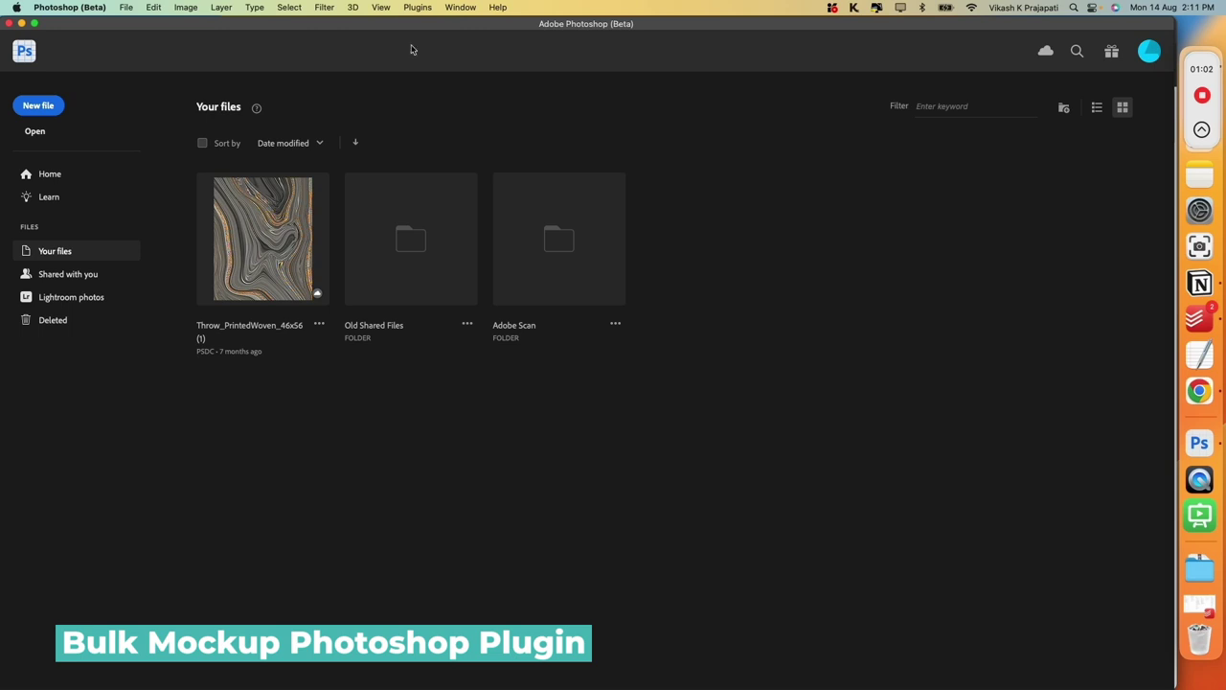
pyautogui.click(415, 8)
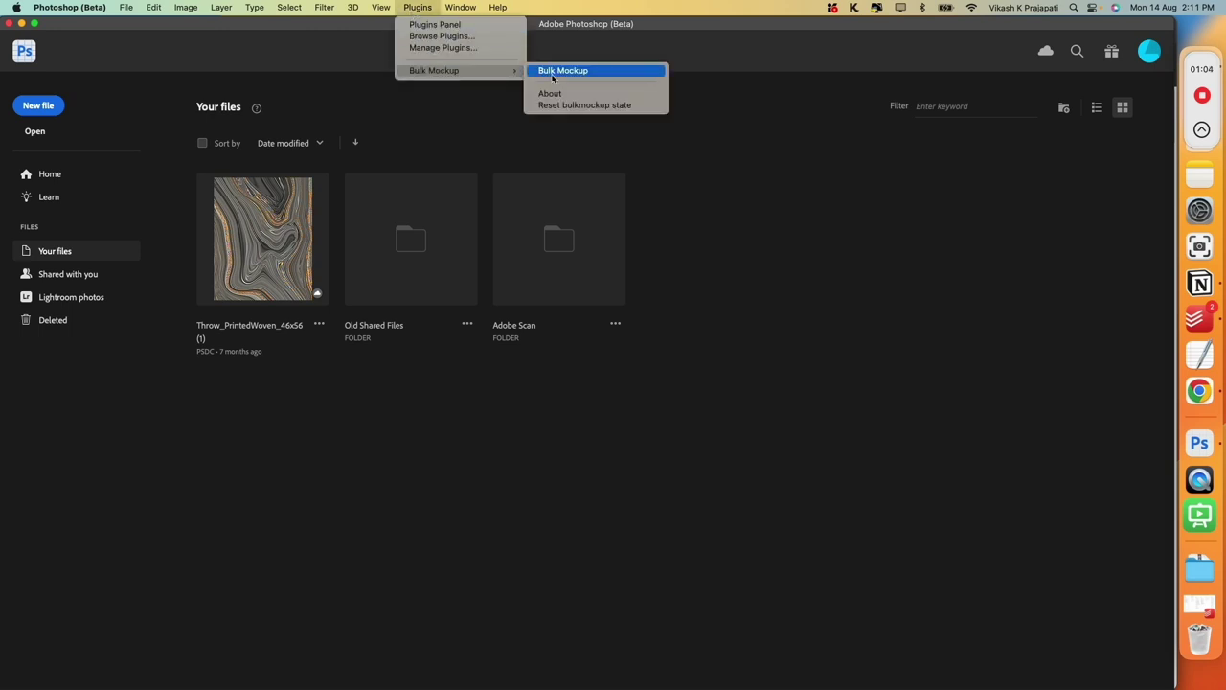
pyautogui.click(560, 70)
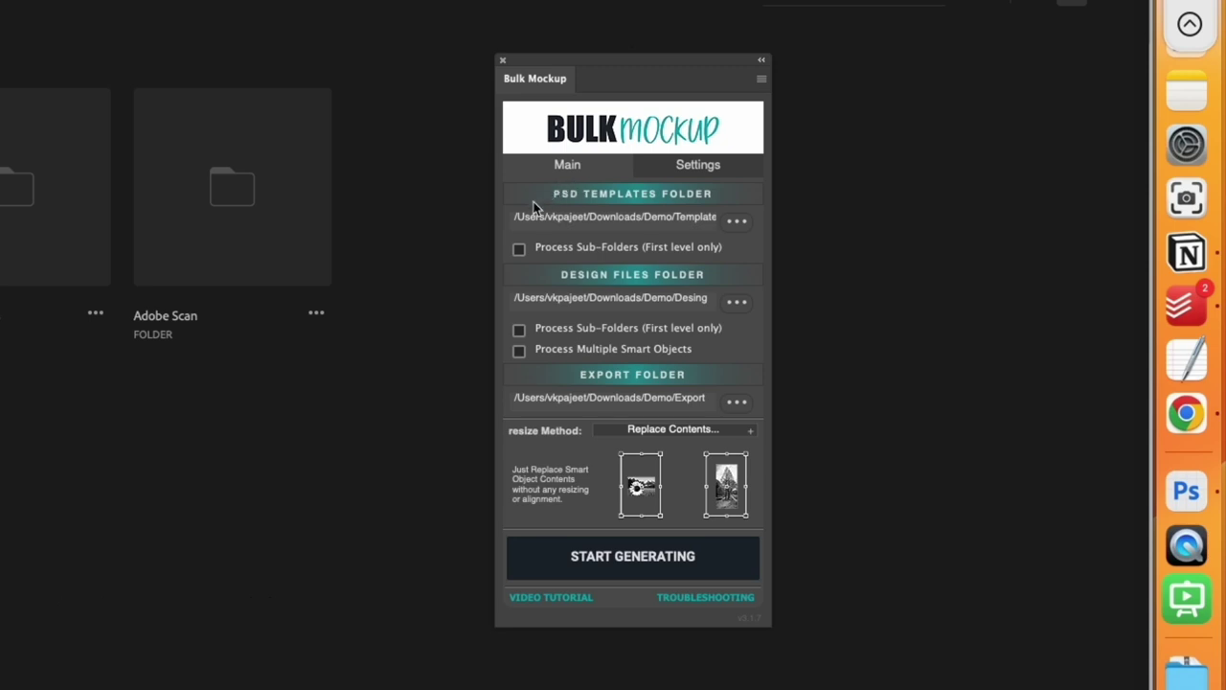
# Step: Set Bulk Mockup's templates folder to Template and its designs folder to Artwork
pyautogui.click(735, 222)
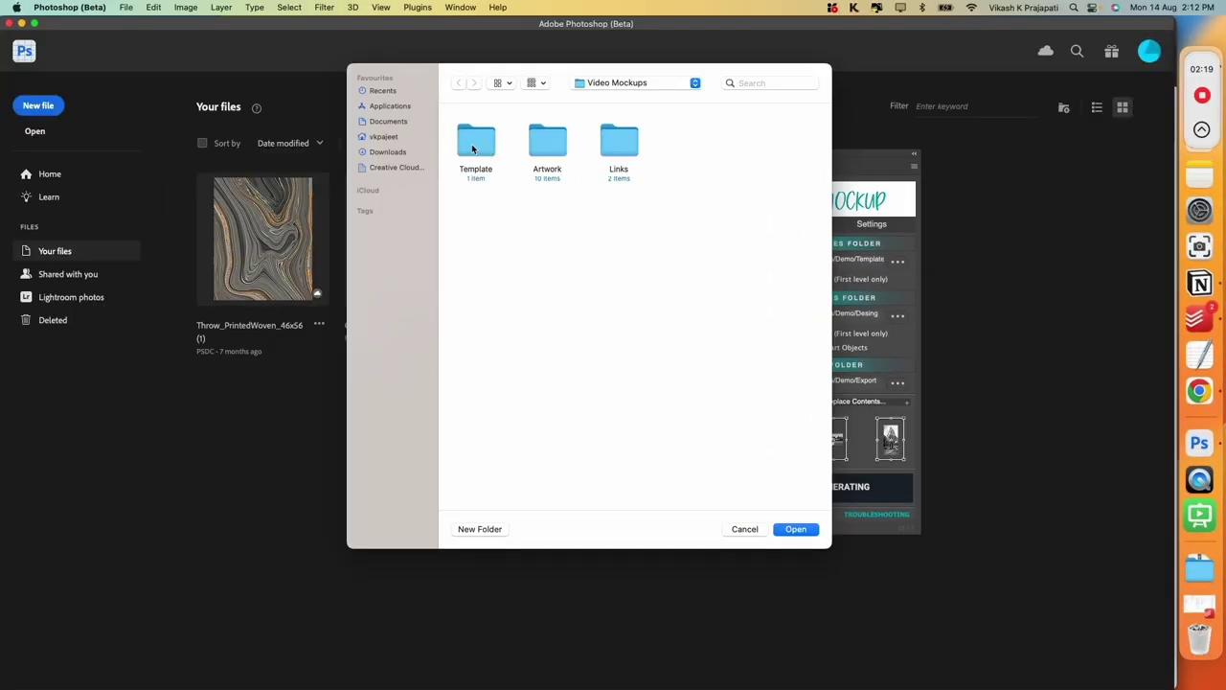
pyautogui.click(472, 149)
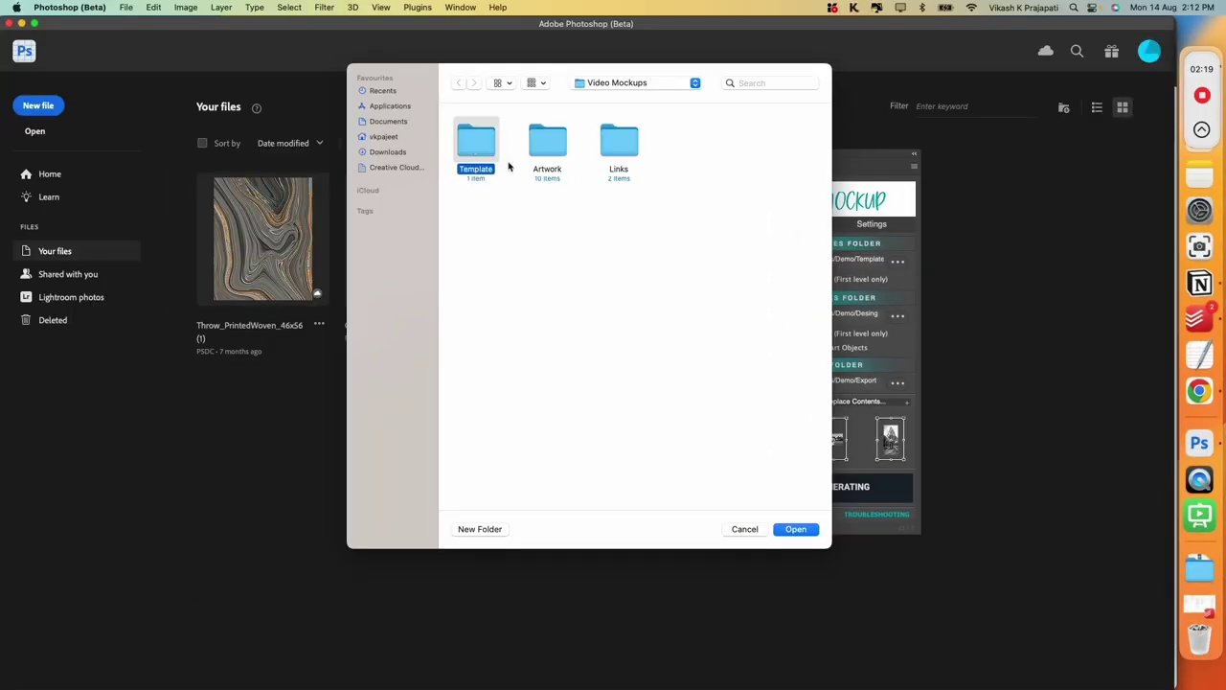
pyautogui.click(795, 530)
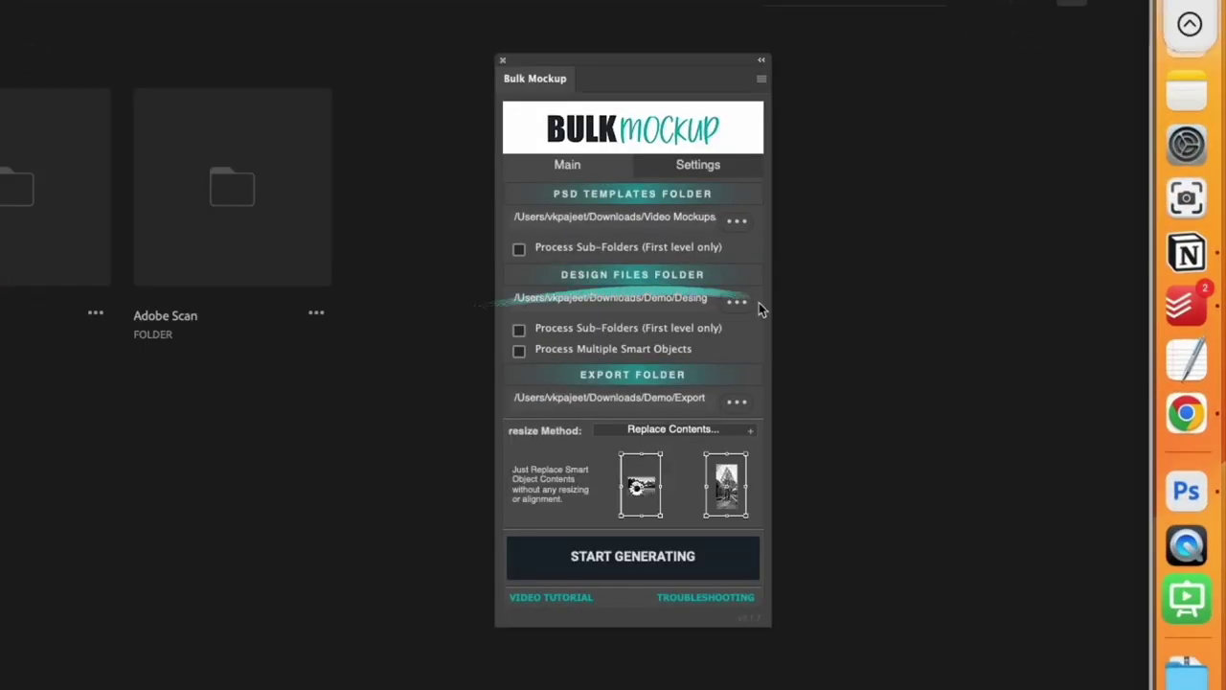
pyautogui.click(735, 302)
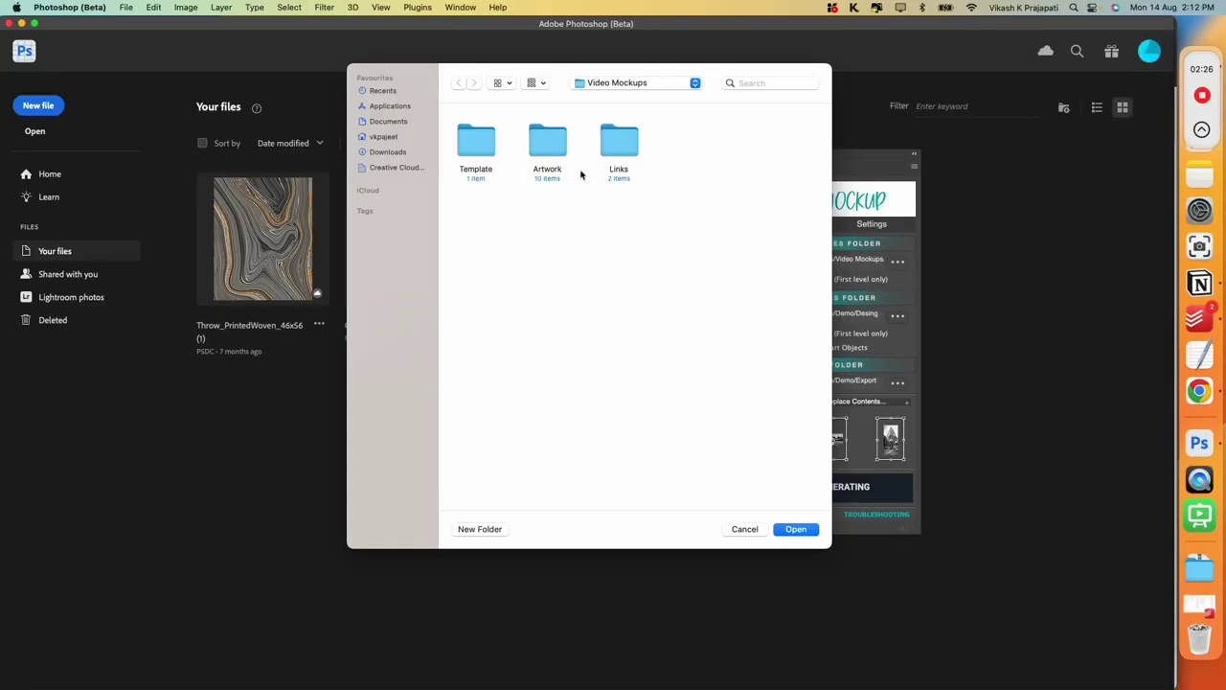
pyautogui.click(551, 143)
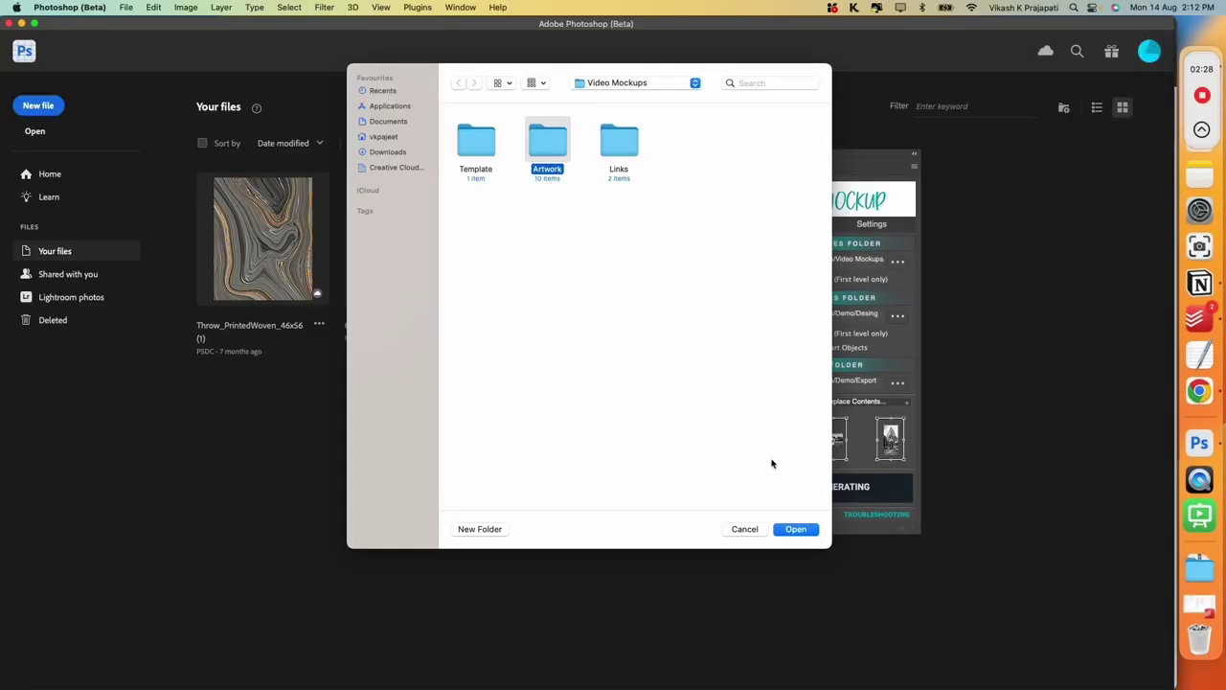
pyautogui.click(798, 531)
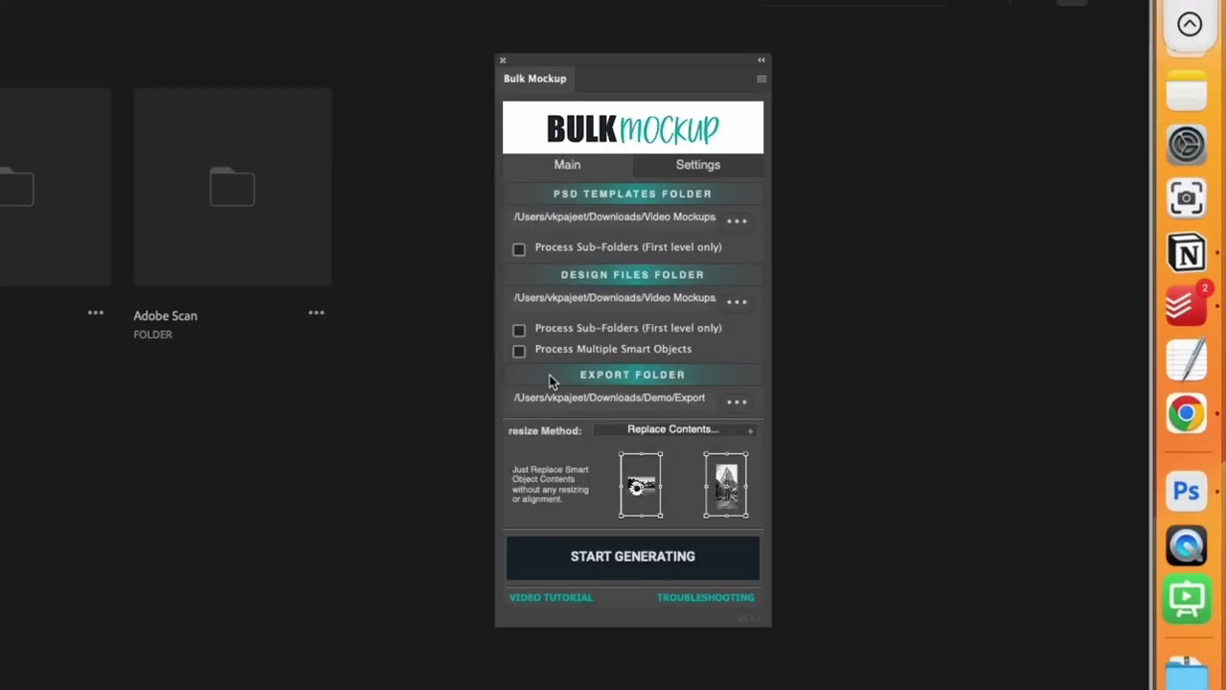
# Step: Create a new Export folder and set it as the Bulk Mockup output folder
pyautogui.click(740, 403)
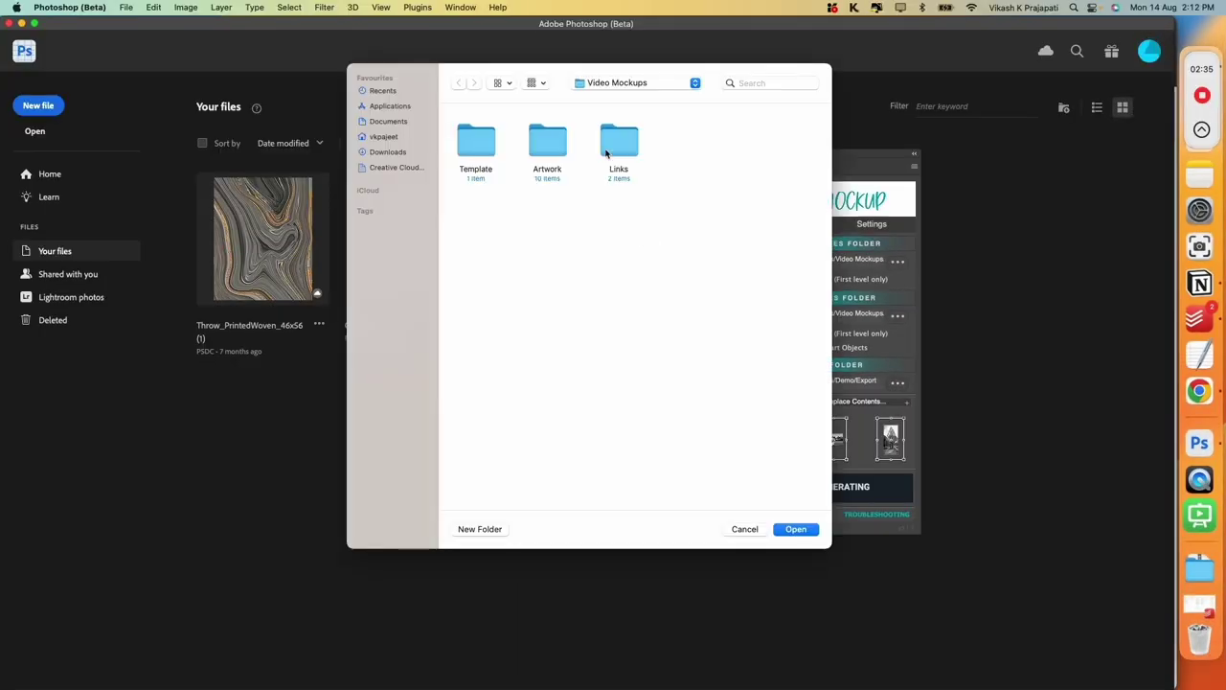
pyautogui.click(479, 530)
pyautogui.write('Export')
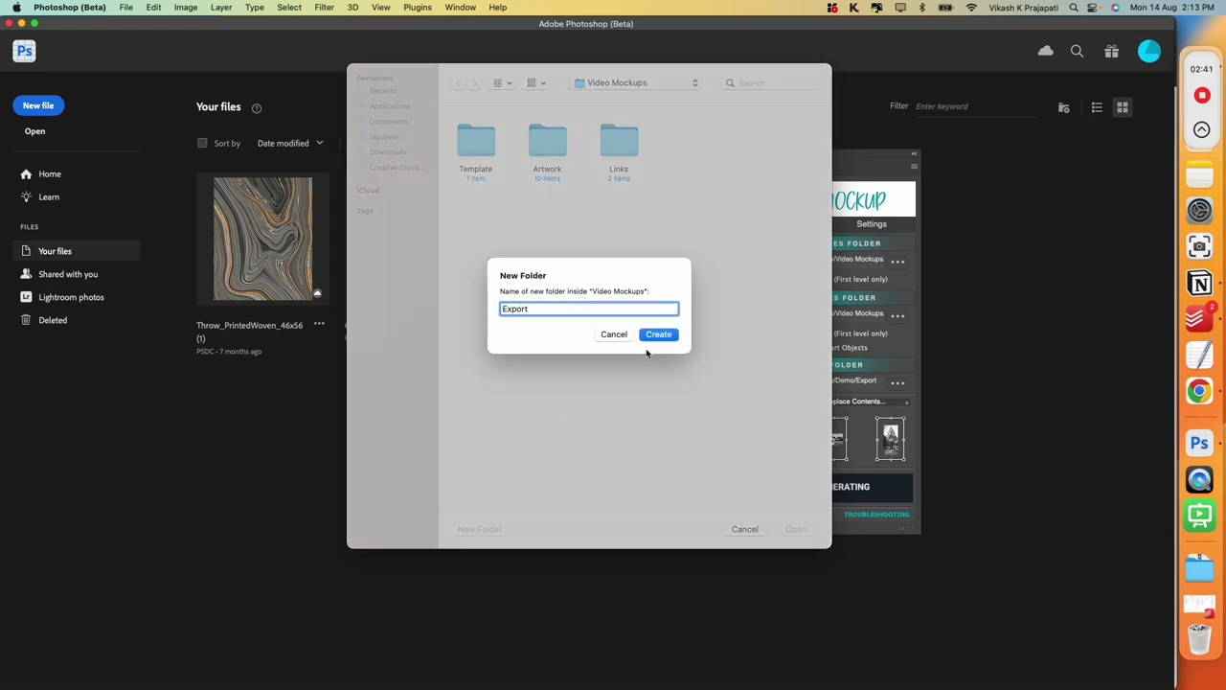
pyautogui.click(659, 336)
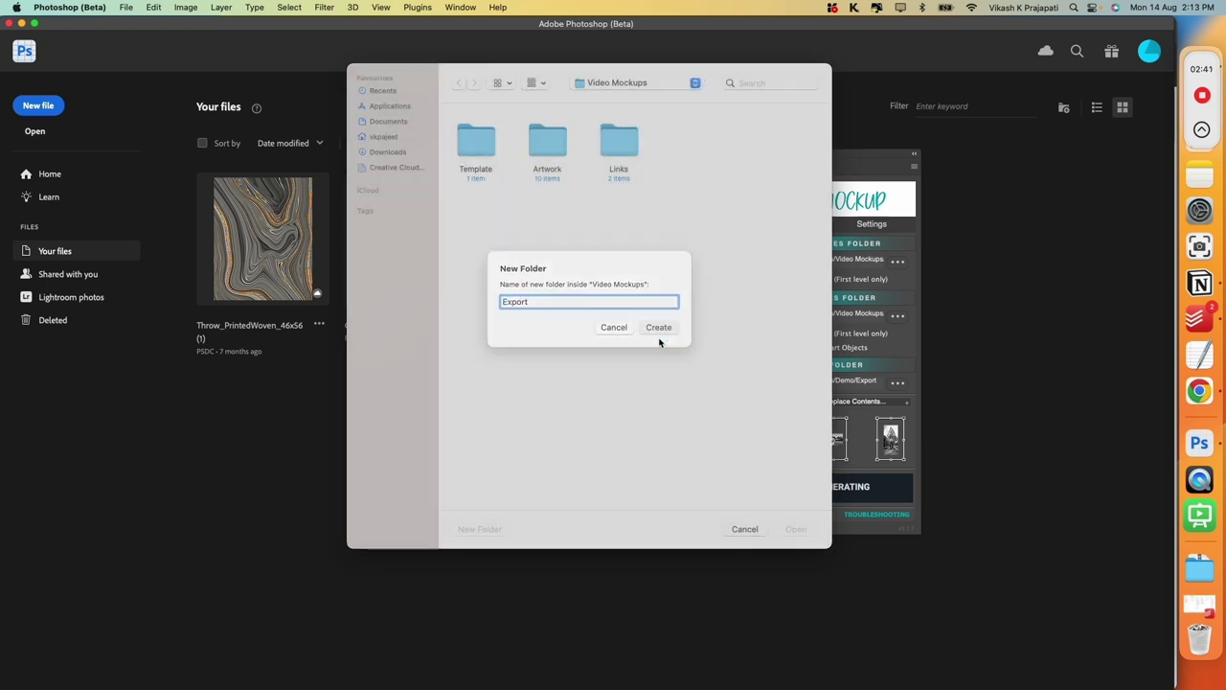
pyautogui.click(797, 529)
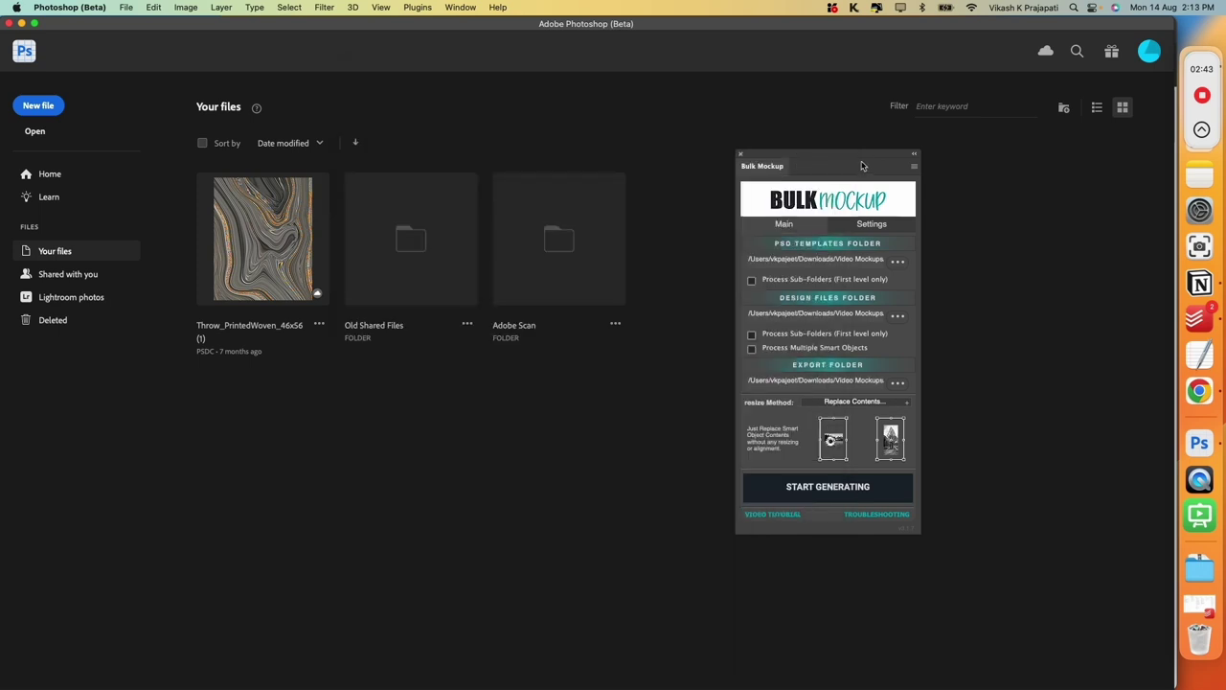
pyautogui.moveTo(839, 163); pyautogui.dragTo(938, 164)
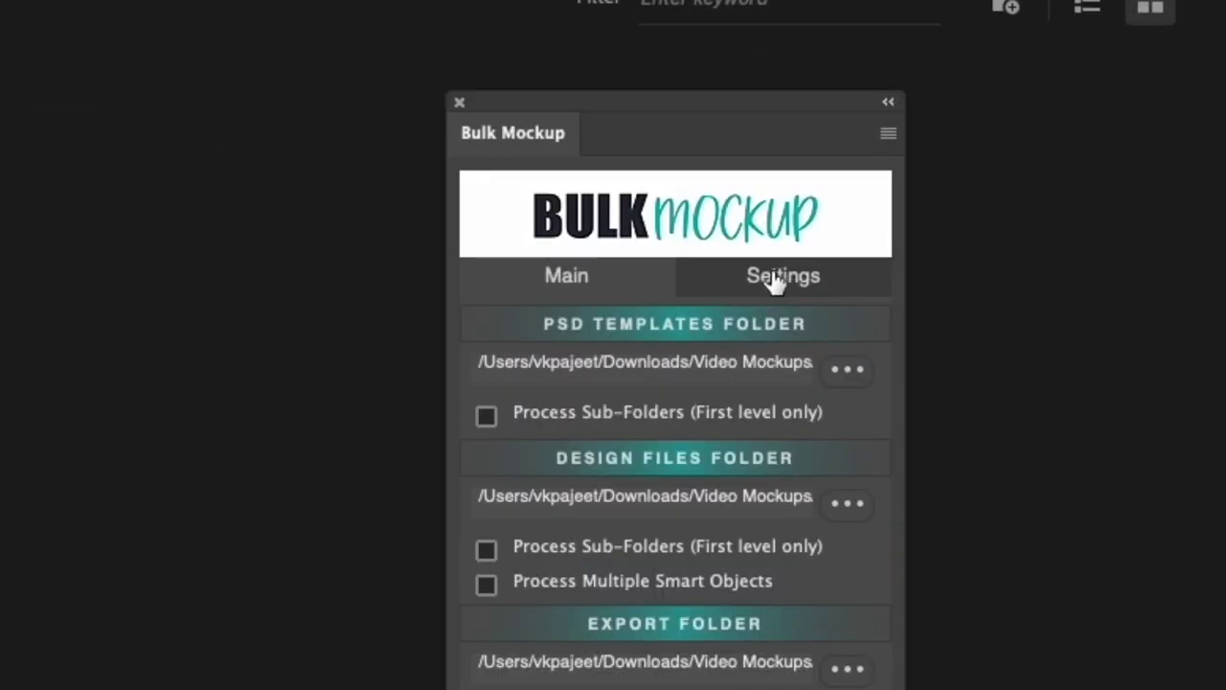
pyautogui.click(776, 278)
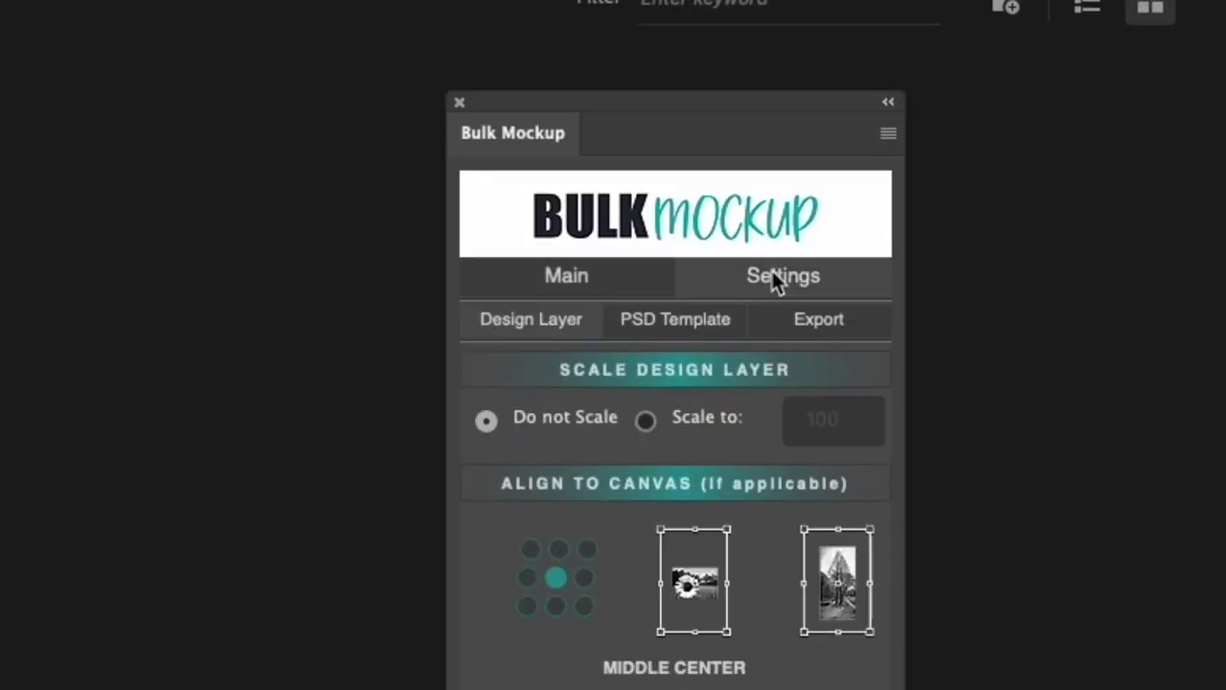
pyautogui.click(841, 320)
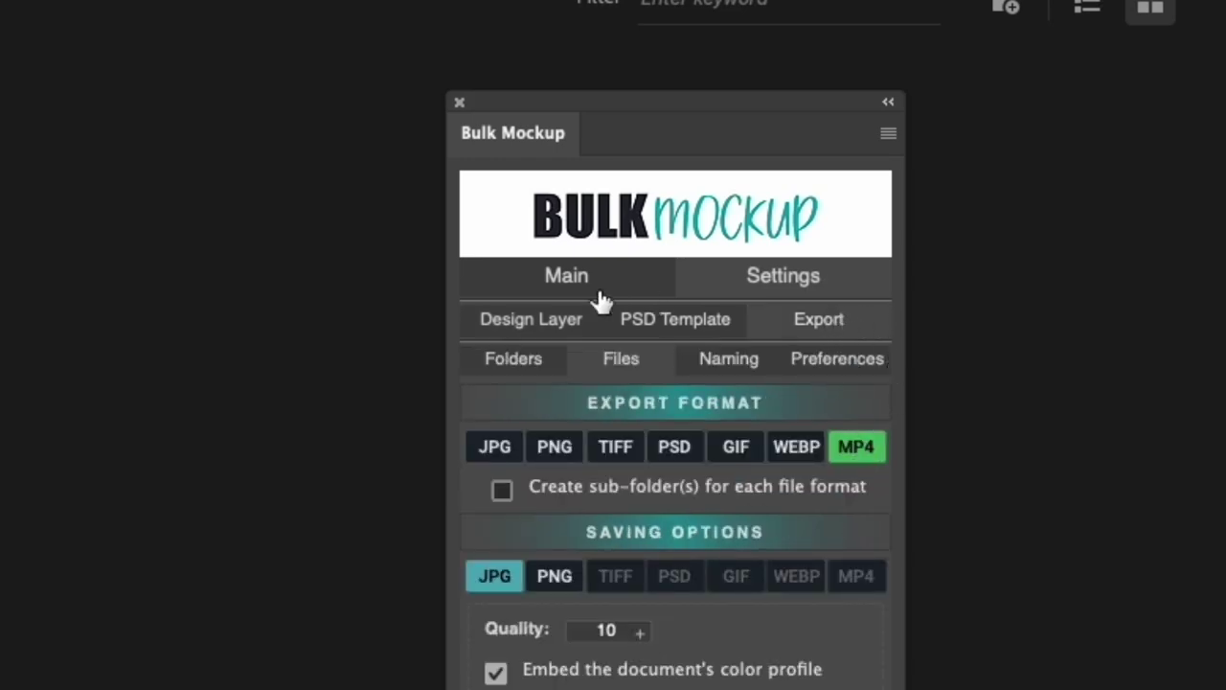
pyautogui.click(569, 287)
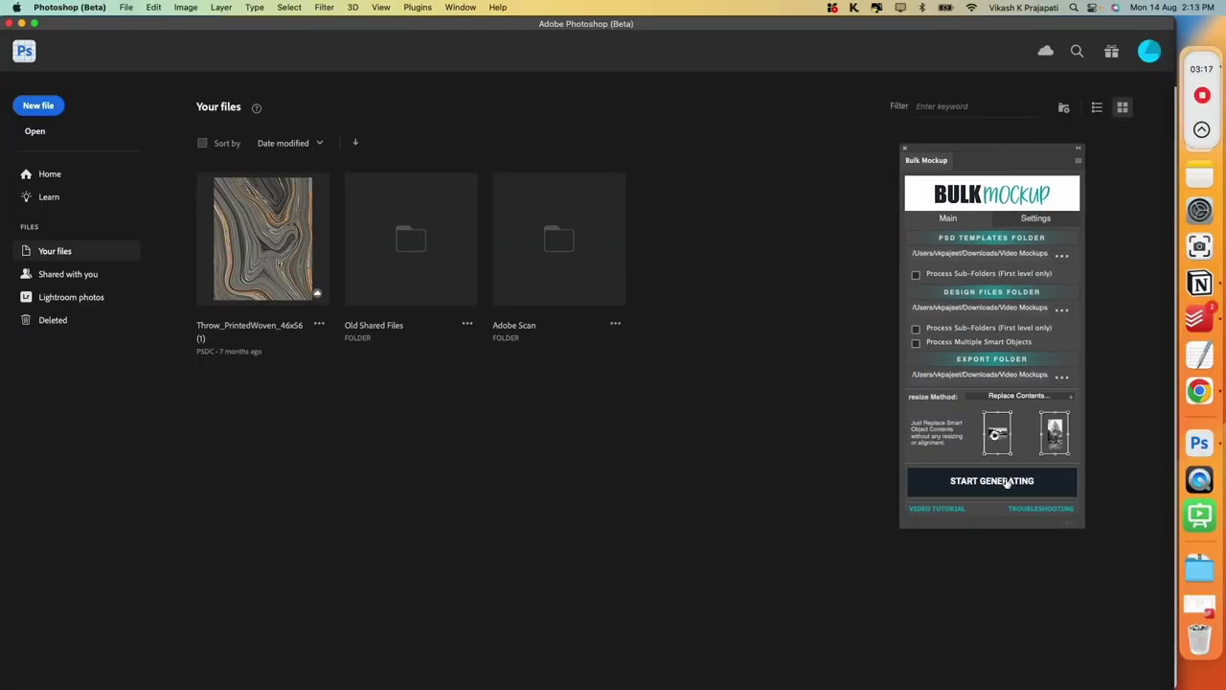
# Step: Start generating the artwork video mockups, producing the first Claude Monet MP4 in Export
pyautogui.click(1006, 483)
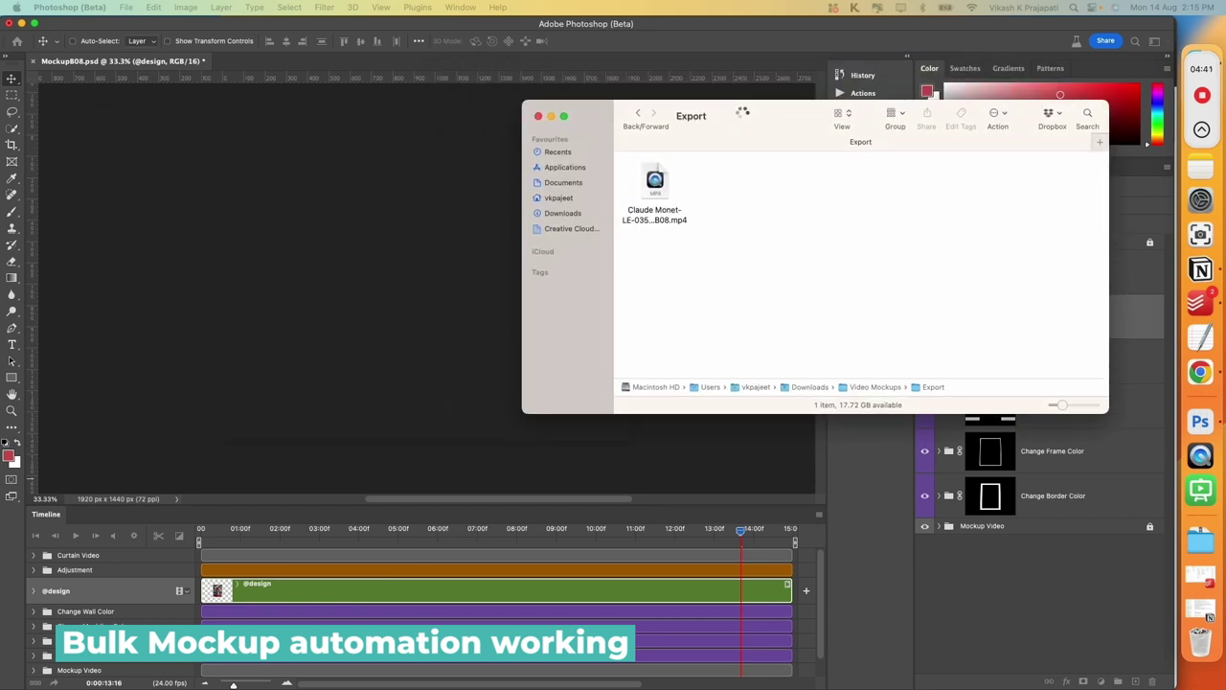
# Step: Enlarge the Export folder thumbnails and select the first two generated MP4 mockups
pyautogui.moveTo(786, 116); pyautogui.dragTo(742, 119)
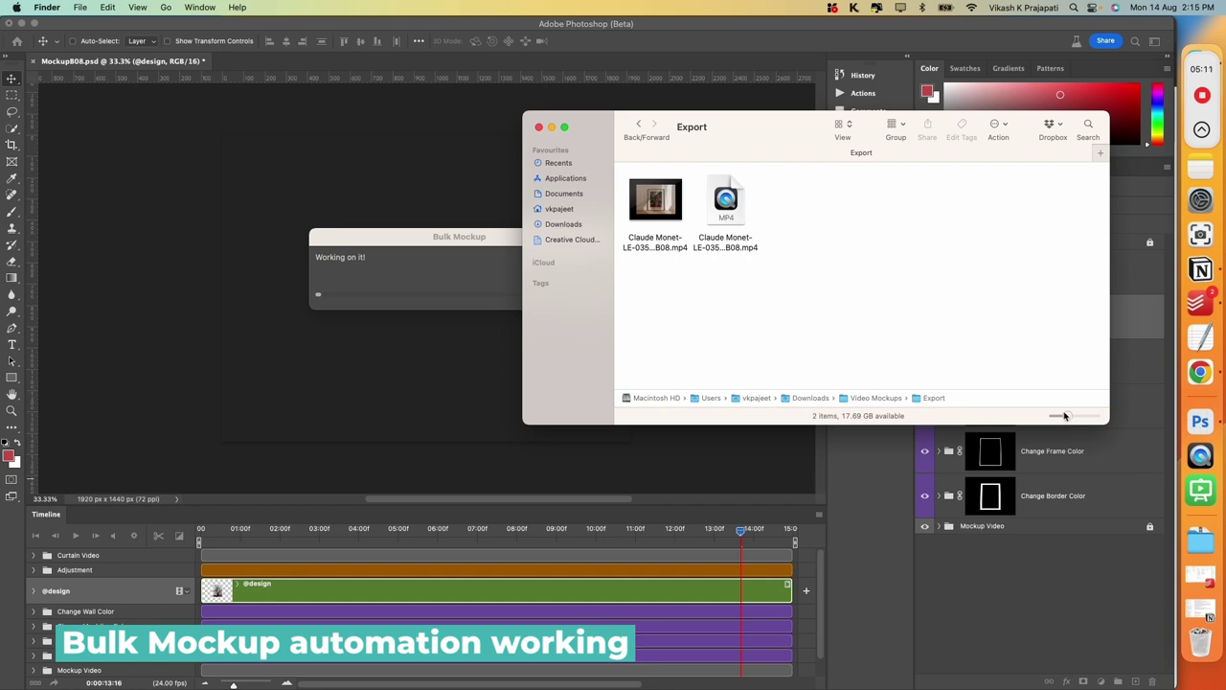
pyautogui.moveTo(1068, 416); pyautogui.dragTo(1082, 415)
pyautogui.click(716, 290)
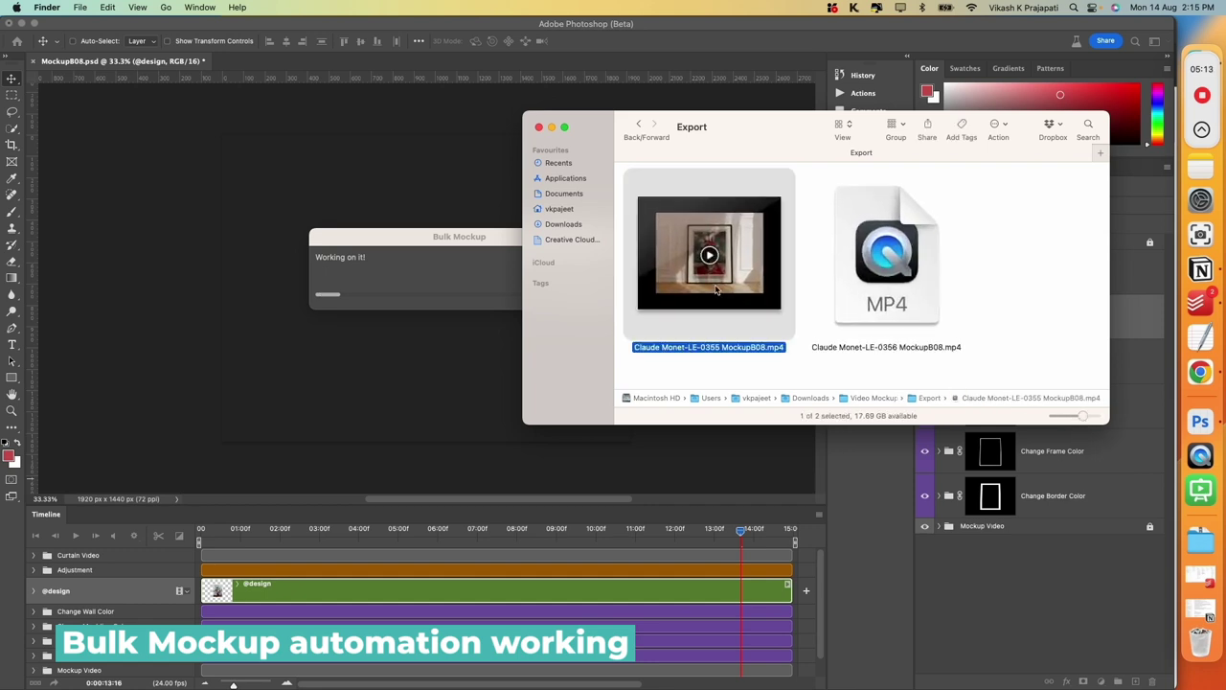
pyautogui.click(886, 278)
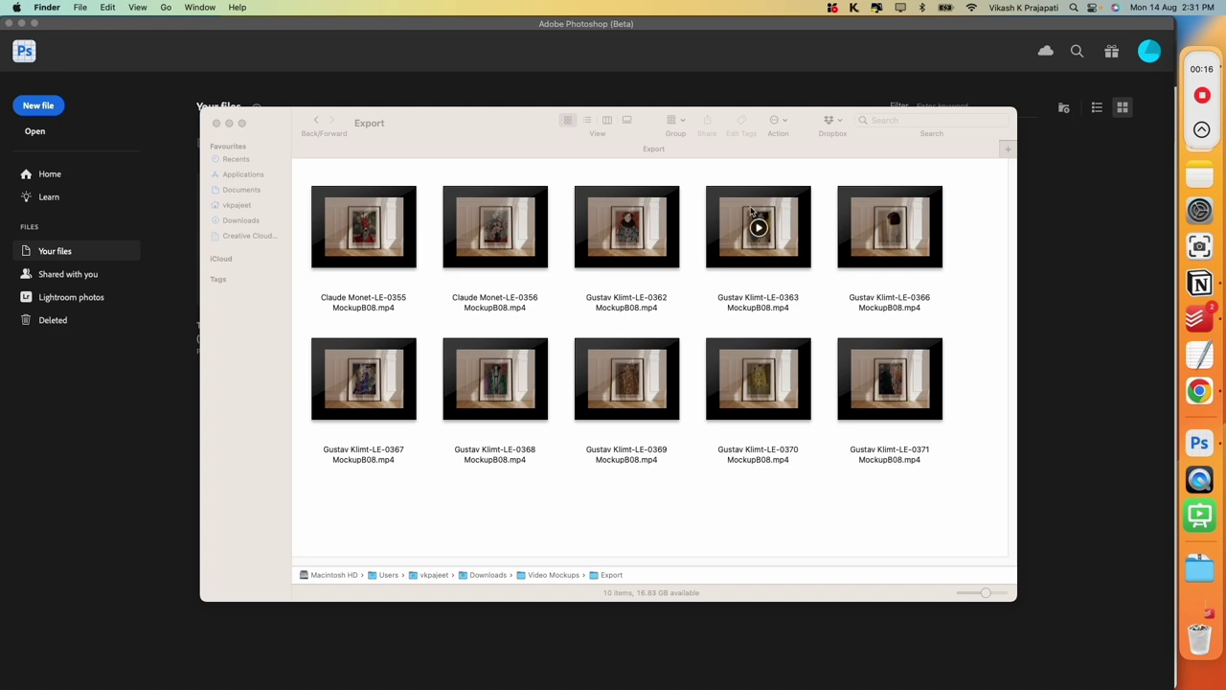
# Step: Show Export in column view and preview the Claude Monet and Gustav Klimt-LE-0363 mockups
pyautogui.click(611, 124)
pyautogui.press('Down')
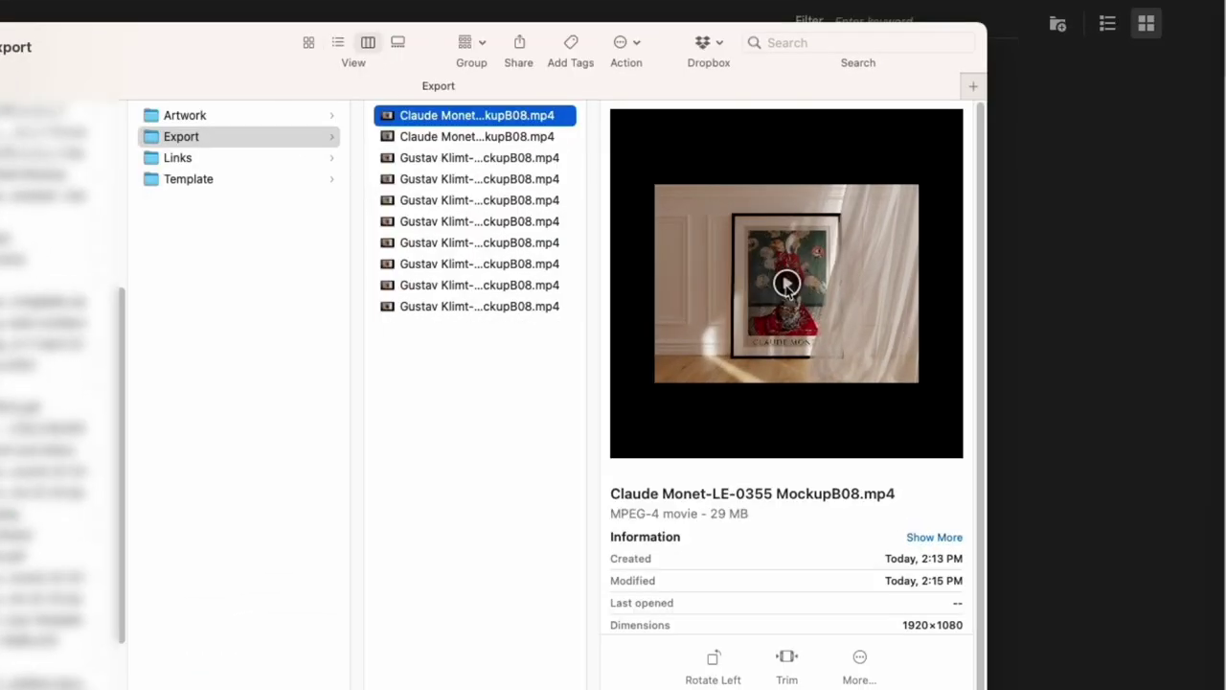
pyautogui.click(826, 280)
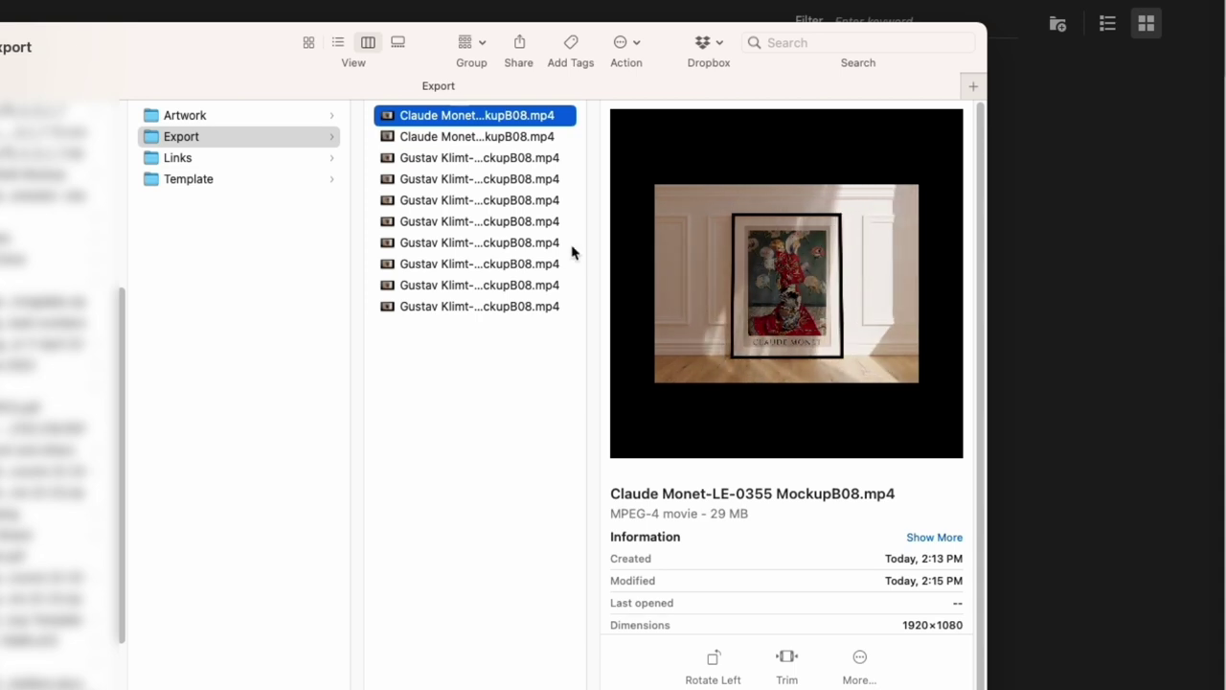
pyautogui.click(495, 137)
pyautogui.click(499, 179)
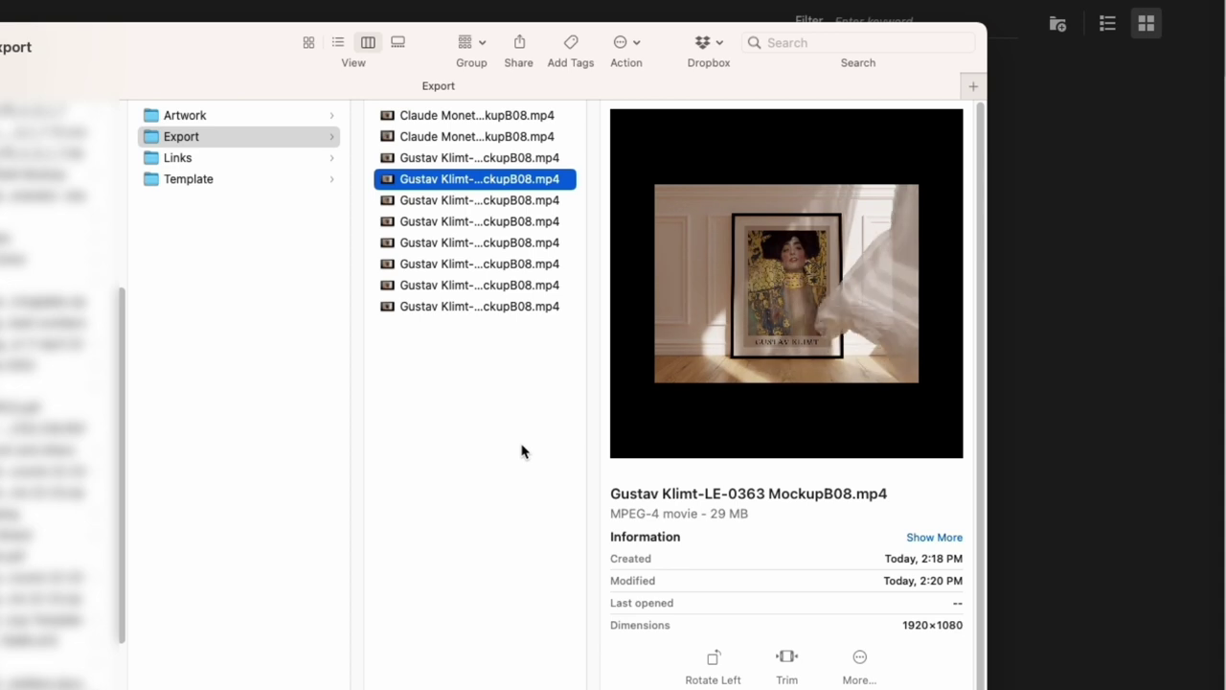